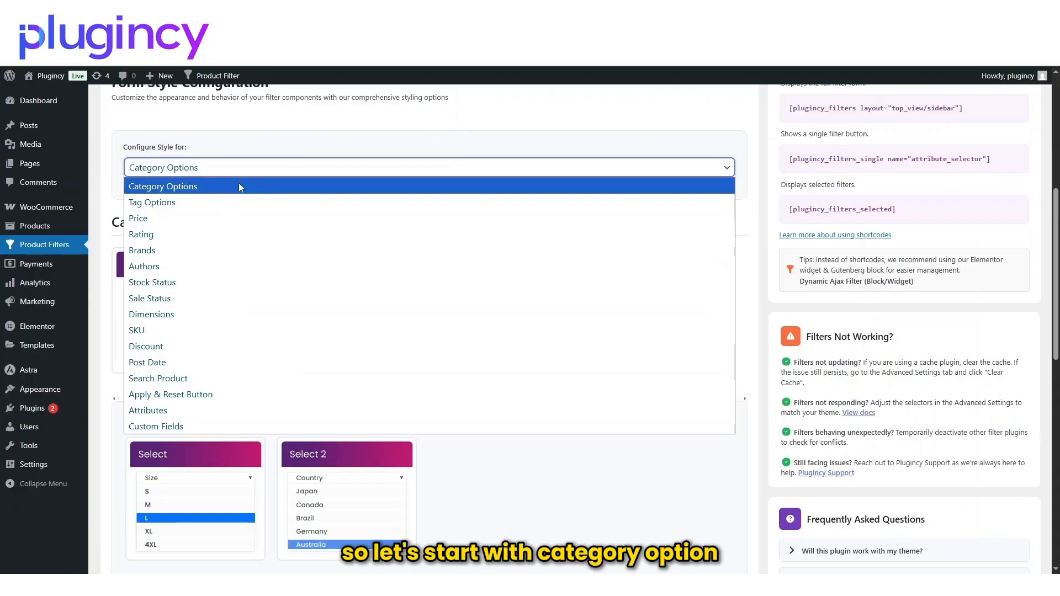
Set the widget title in the Category Options style settings to "Category" and save the changes.
left_click(240, 185)
scroll(245, 319, "down", 5)
scroll(245, 319, "down", 5)
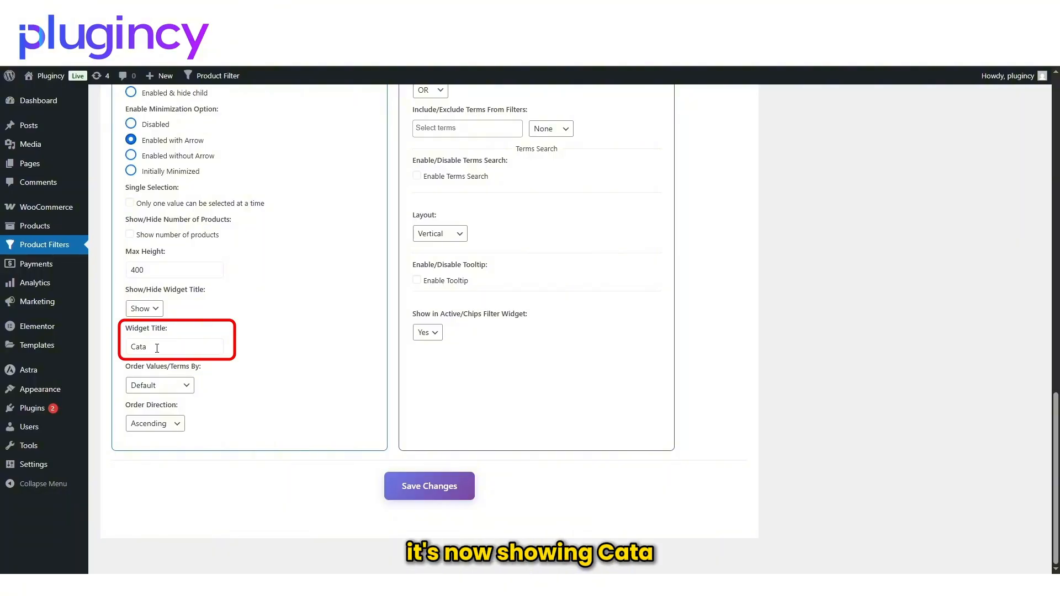
triple_click(157, 347)
key("BackSpace")
type("Category")
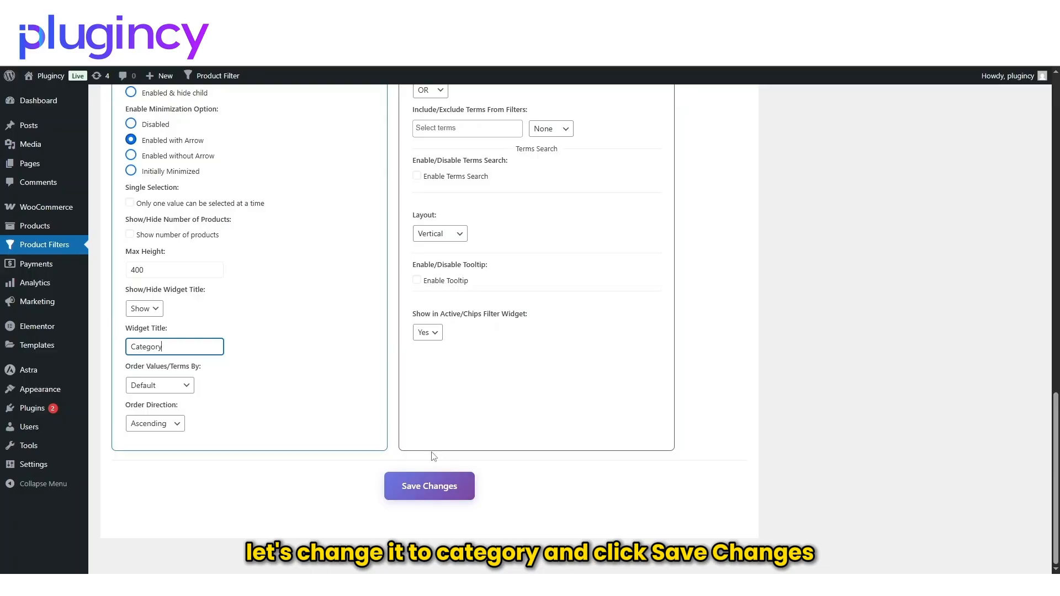
left_click(448, 497)
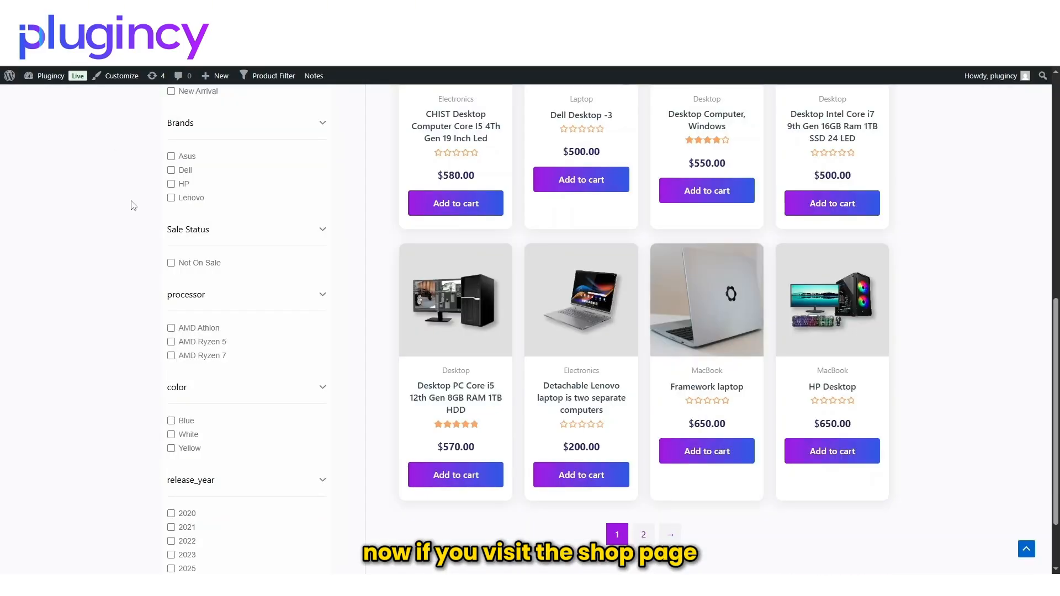
Reload the shop page and check the category filter's title among the product filters.
scroll(132, 206, "up", 6)
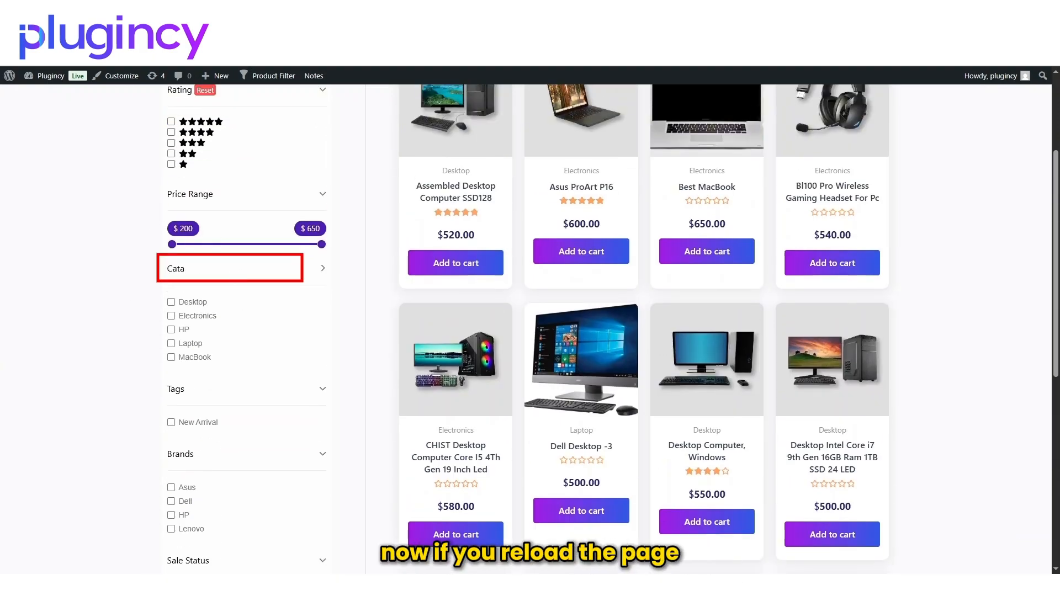
double_click(186, 273)
left_click(47, 131)
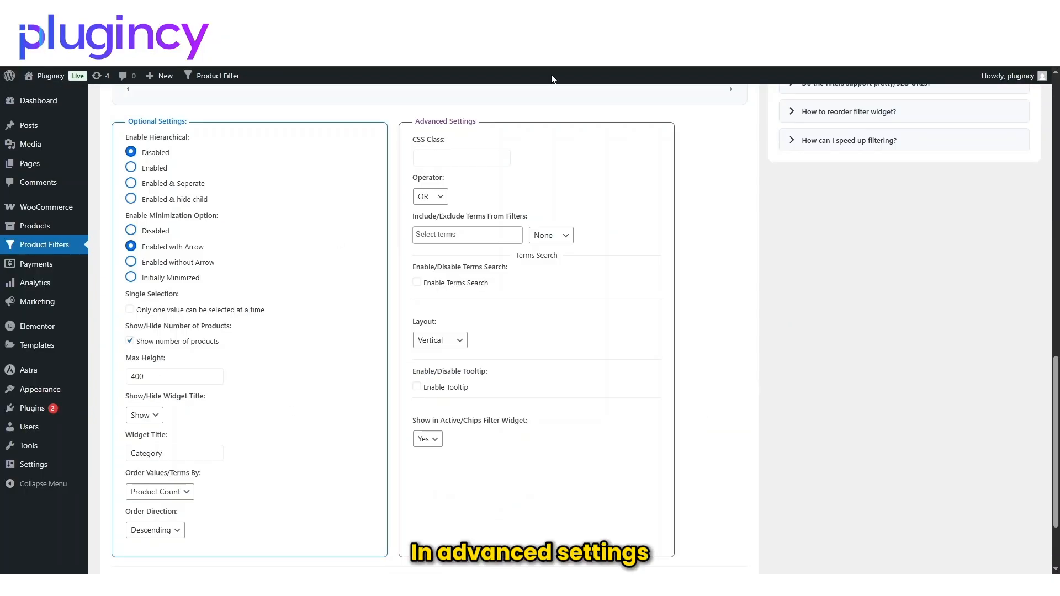
Enable terms search and the tooltip in the advanced settings of the Category Options filter.
left_click(416, 282)
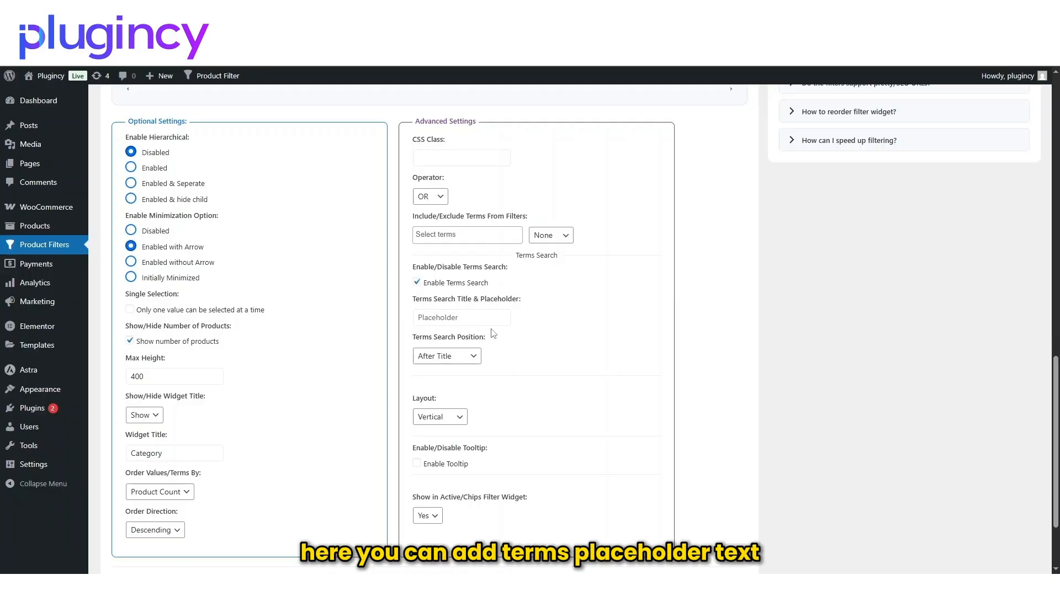
left_click(475, 321)
scroll(559, 386, "down", 2)
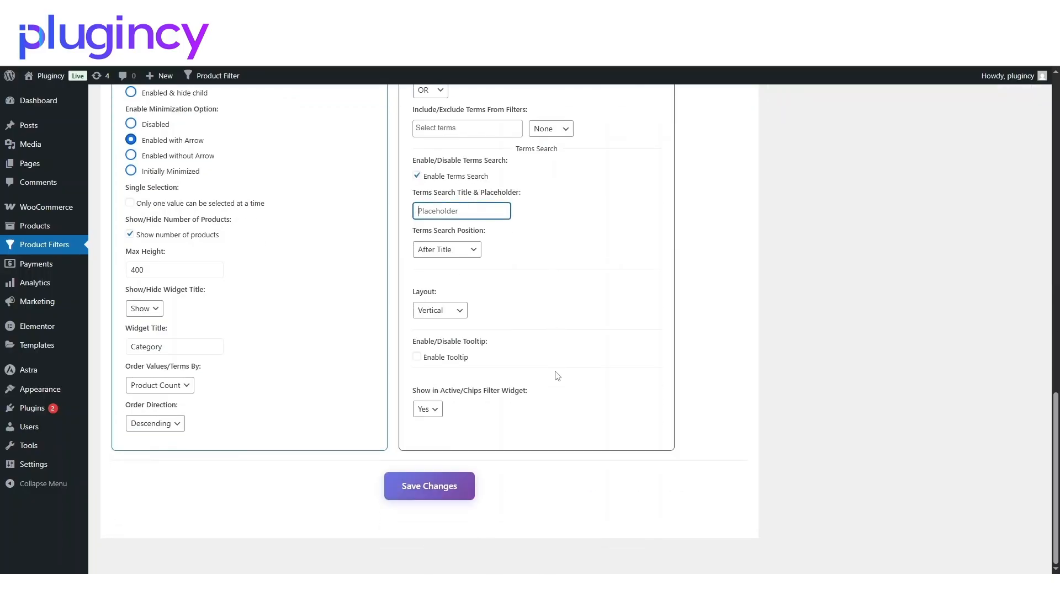
left_click(417, 358)
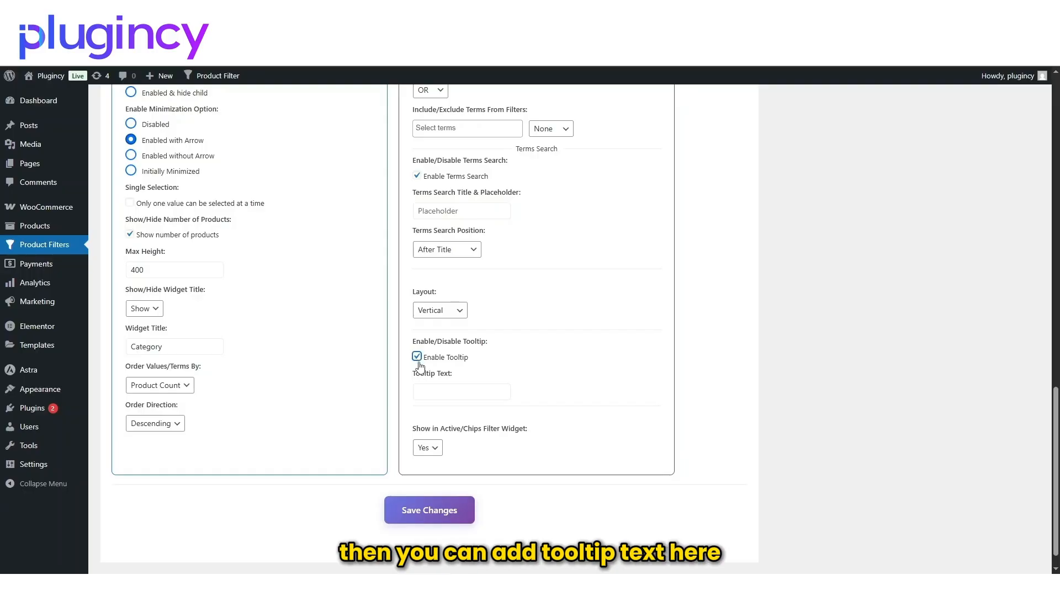
scroll(428, 363, "down", 1)
left_click(439, 367)
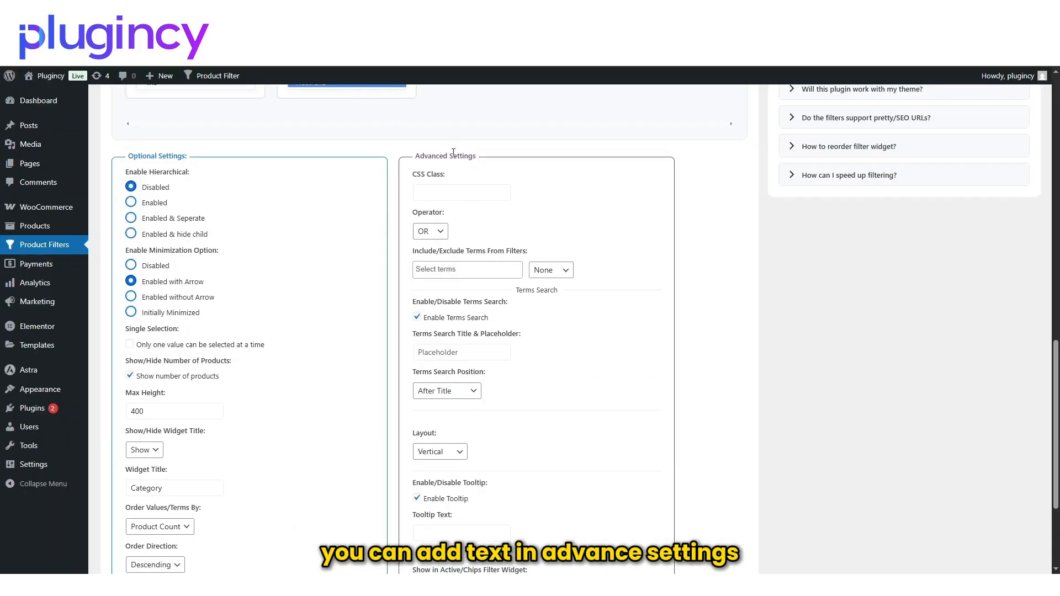
Switch the style configuration to Tag Options and examine its widget title setting.
scroll(328, 192, "up", 9)
left_click(332, 147)
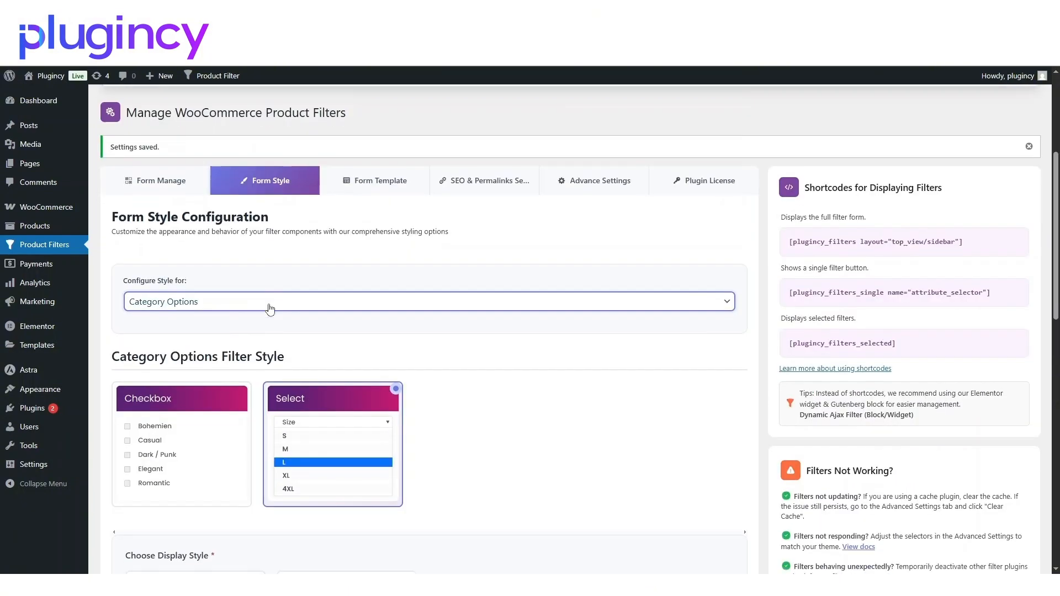
scroll(259, 191, "down", 3)
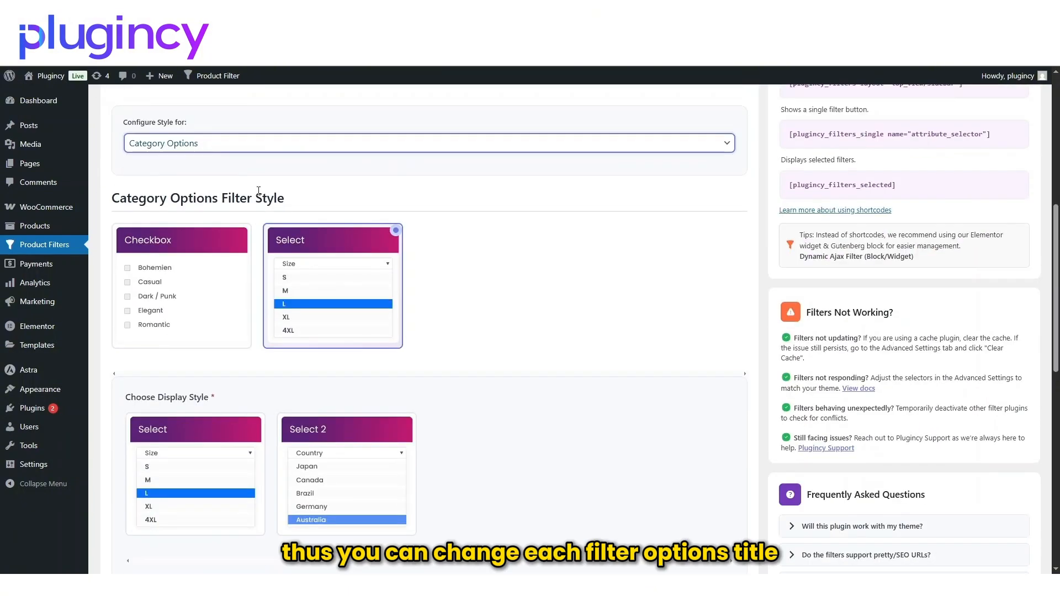
left_click(271, 147)
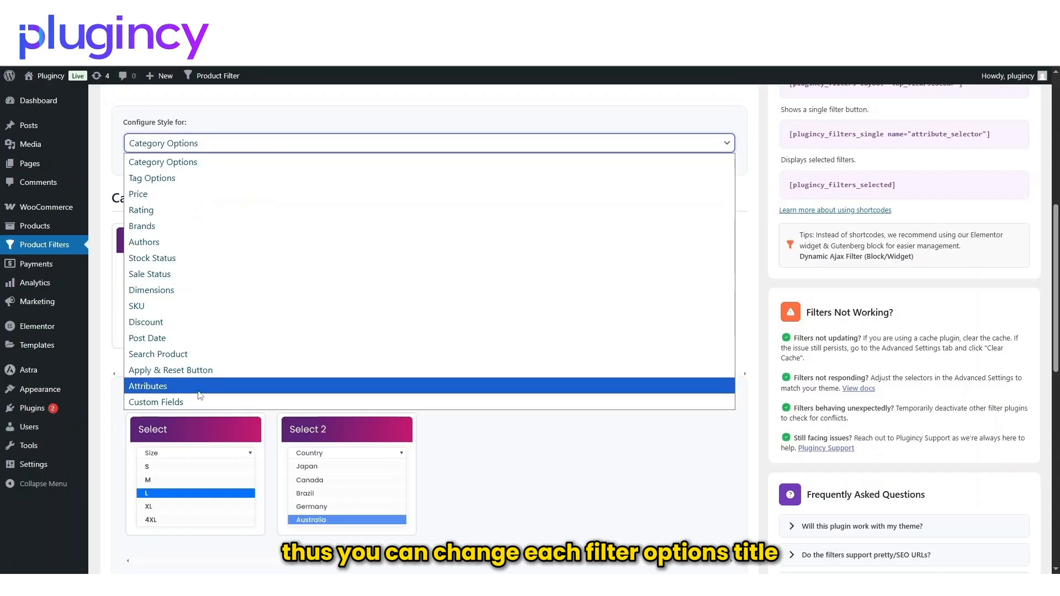
left_click(199, 178)
left_click(239, 142)
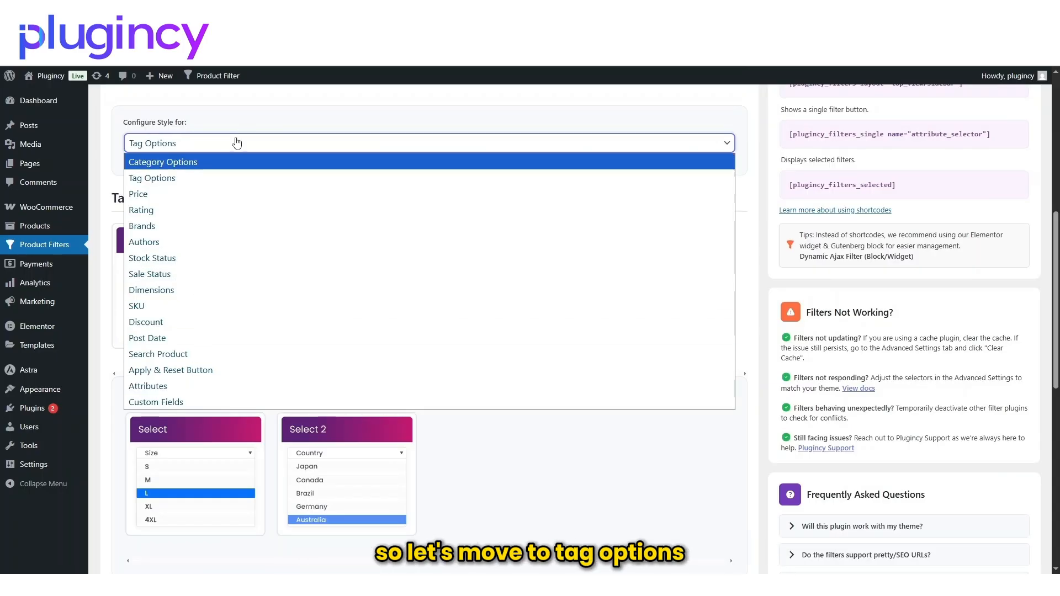
left_click(201, 178)
scroll(267, 538, "down", 9)
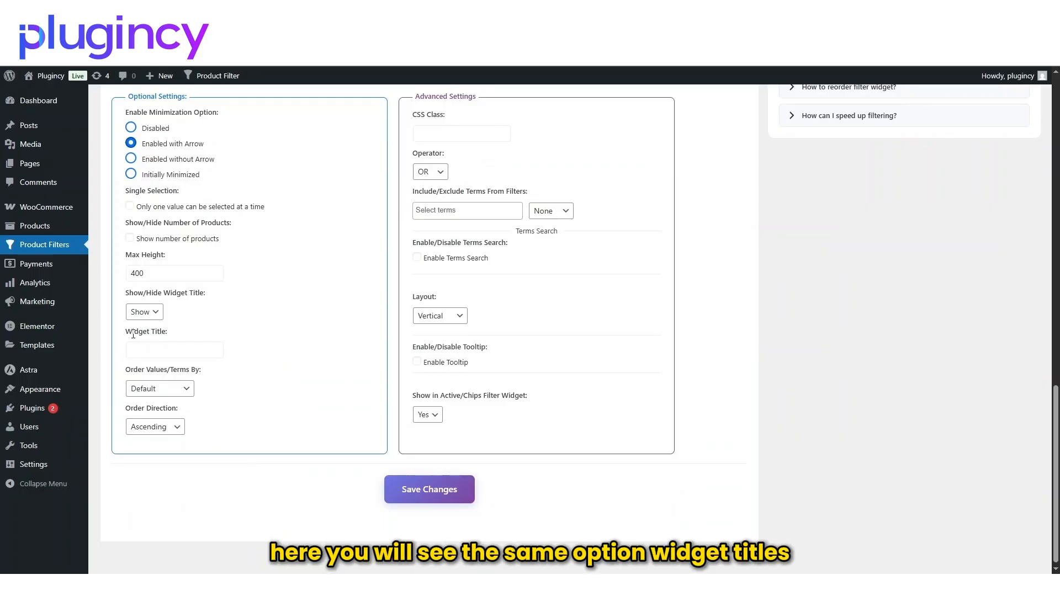
left_click_drag(133, 335, 194, 338)
left_click(155, 341)
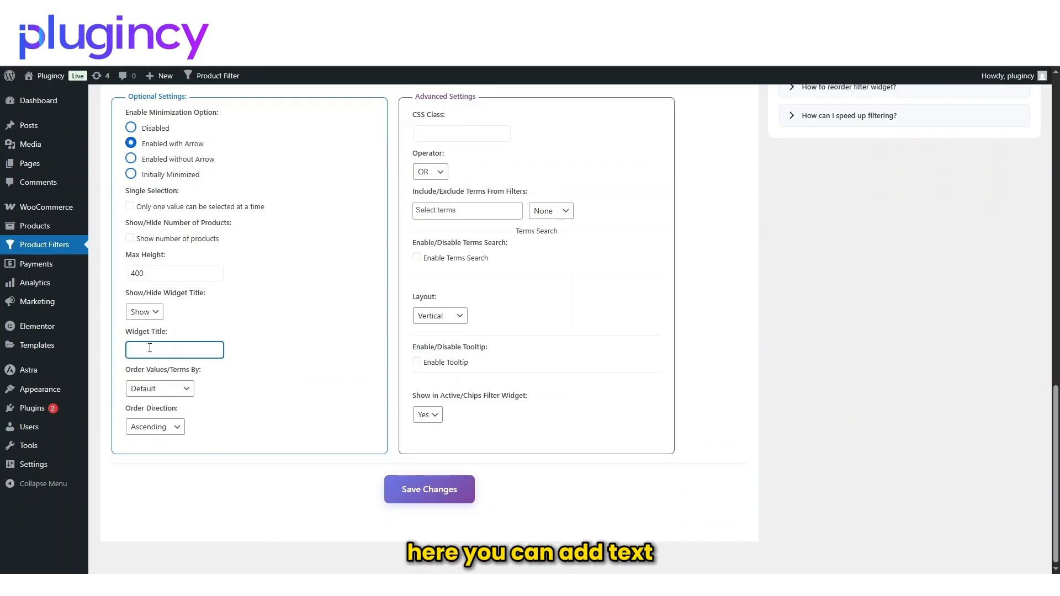
Switch the style configuration to Price and examine the widget title and the min and max input label settings.
scroll(196, 346, "up", 10)
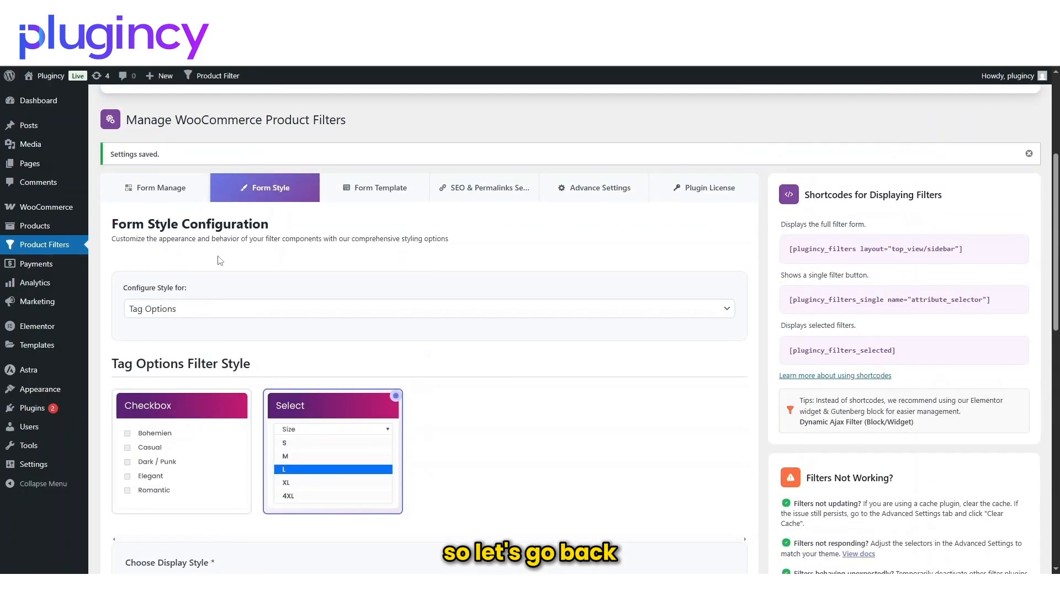
left_click(212, 309)
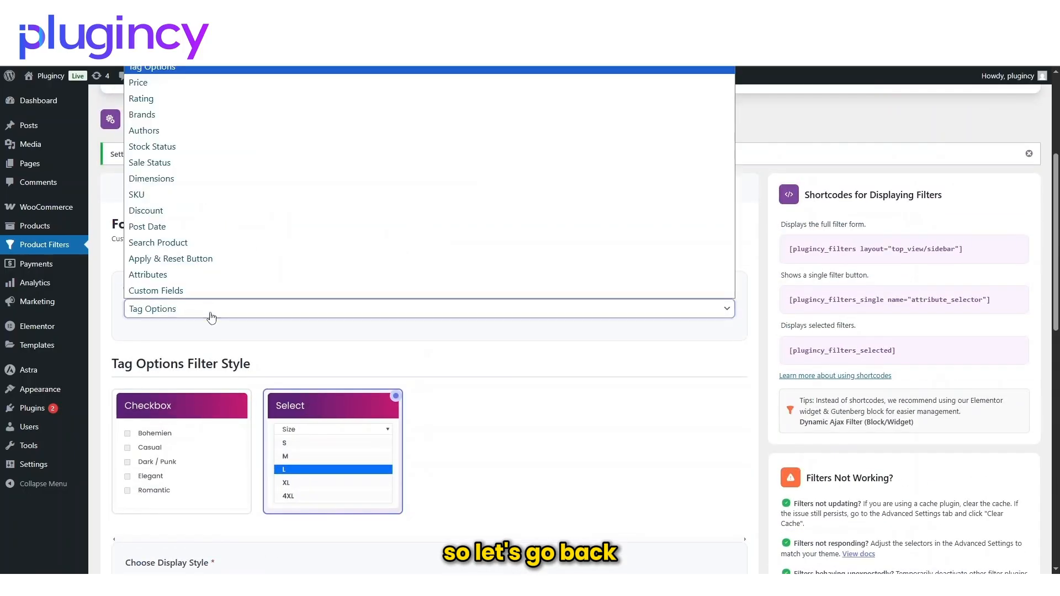
left_click(162, 89)
scroll(342, 374, "down", 10)
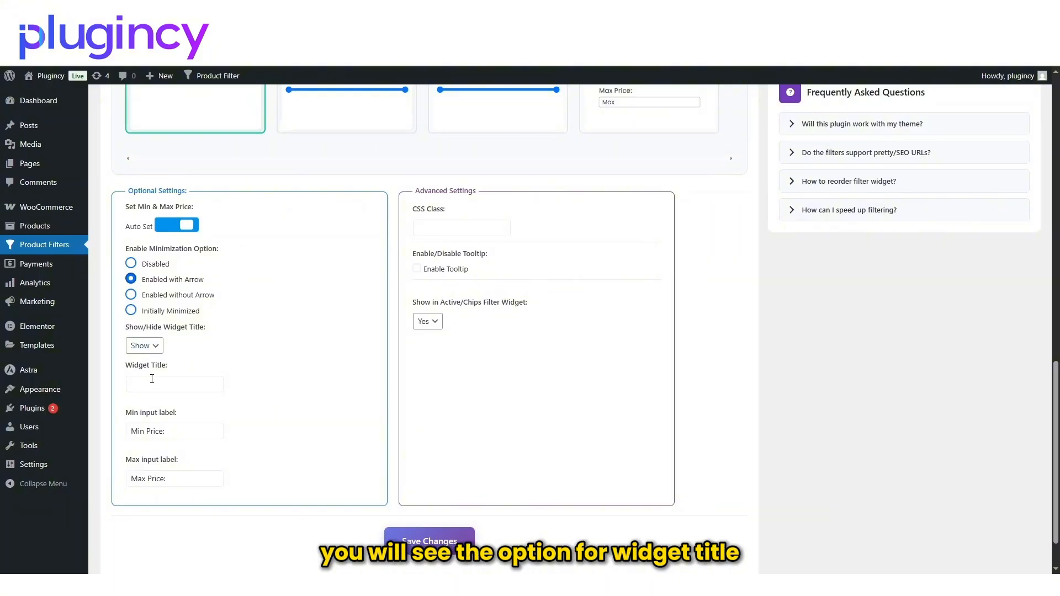
left_click(147, 383)
left_click(318, 422)
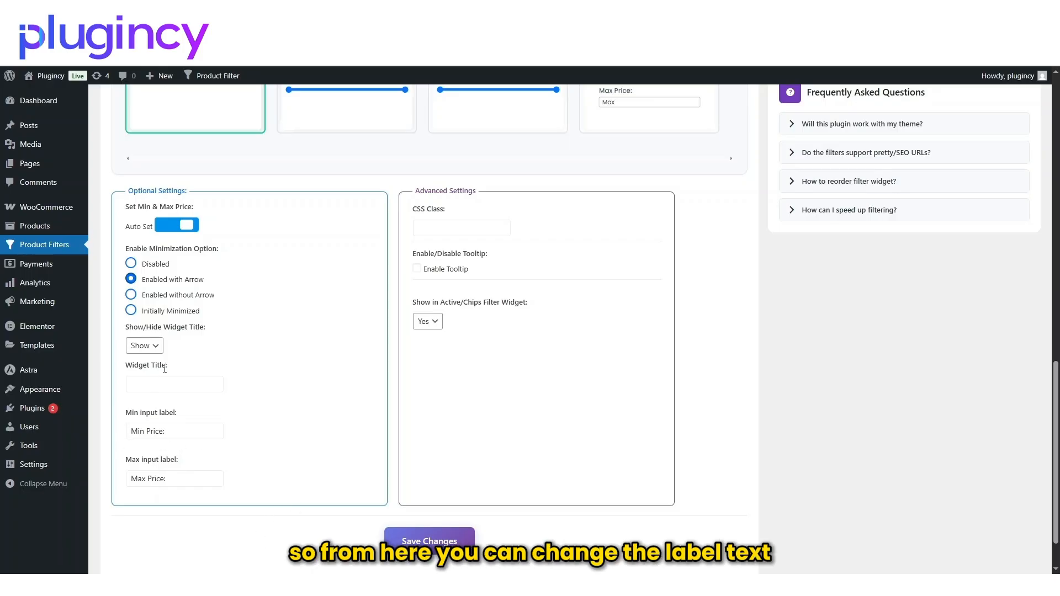
scroll(298, 495, "down", 1)
Switch the style configuration to Rating and examine its editable widget title.
scroll(299, 495, "up", 15)
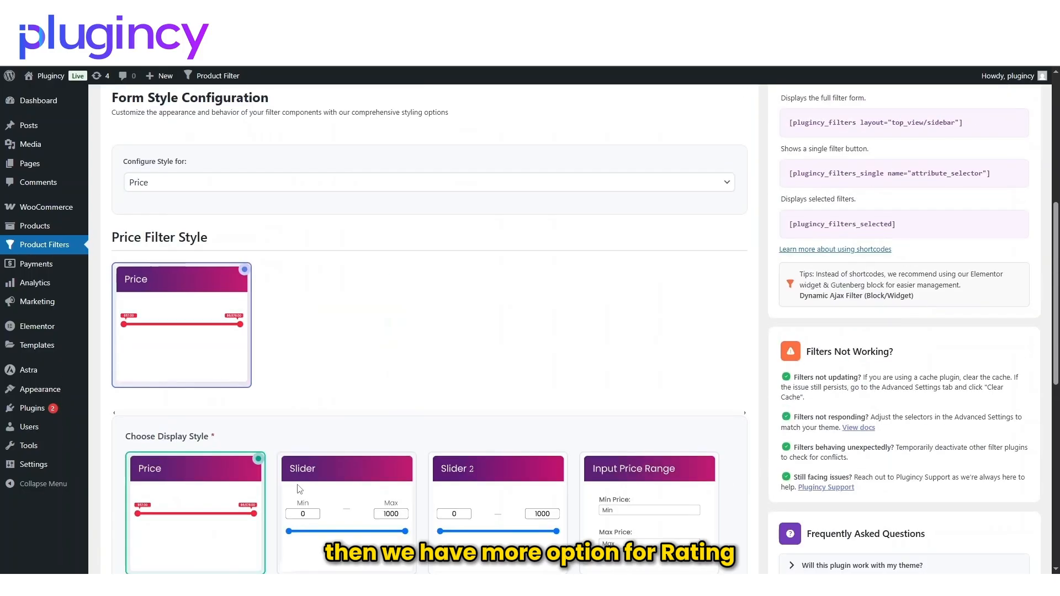
left_click(298, 407)
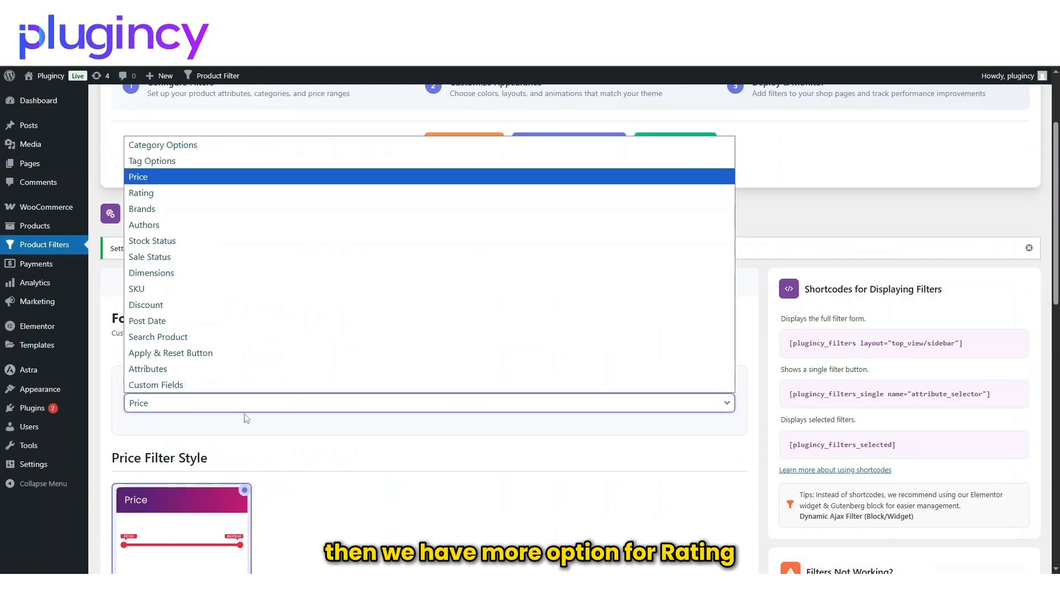
left_click(181, 193)
scroll(183, 249, "down", 3)
scroll(184, 301, "down", 10)
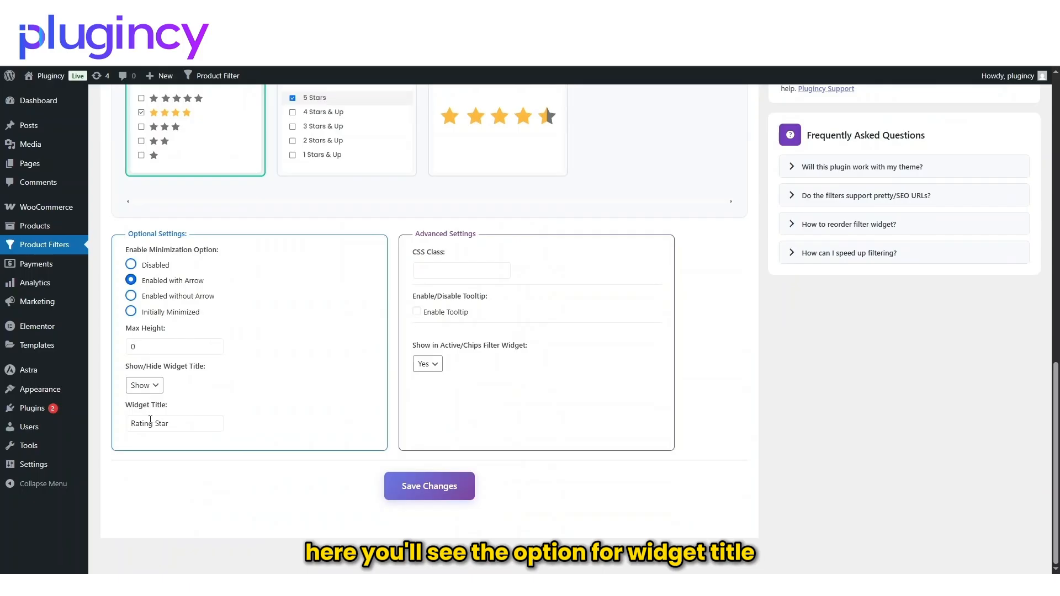
triple_click(187, 424)
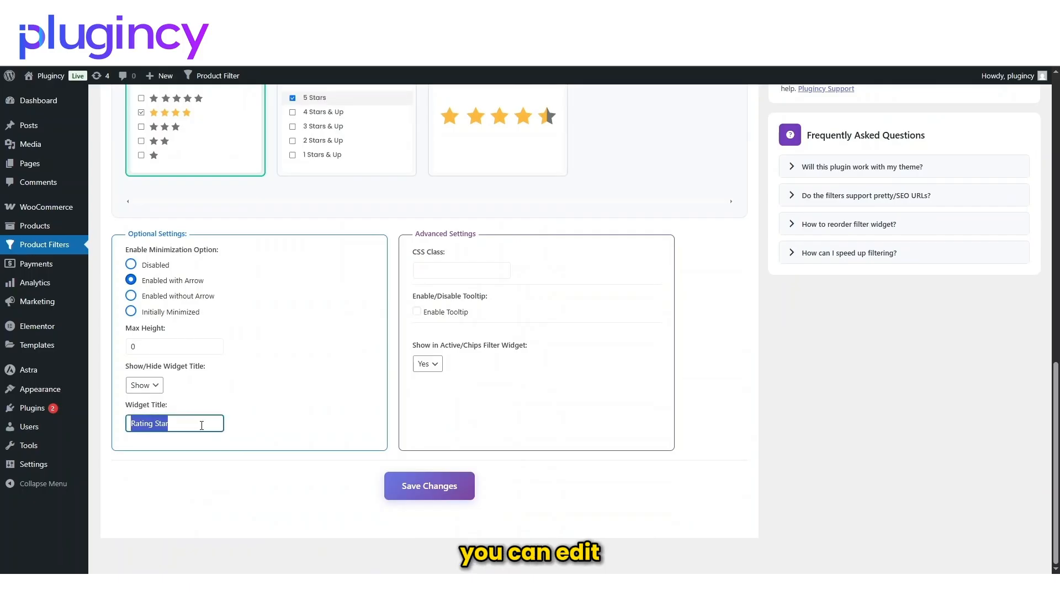
left_click_drag(200, 425, 112, 432)
left_click(196, 427)
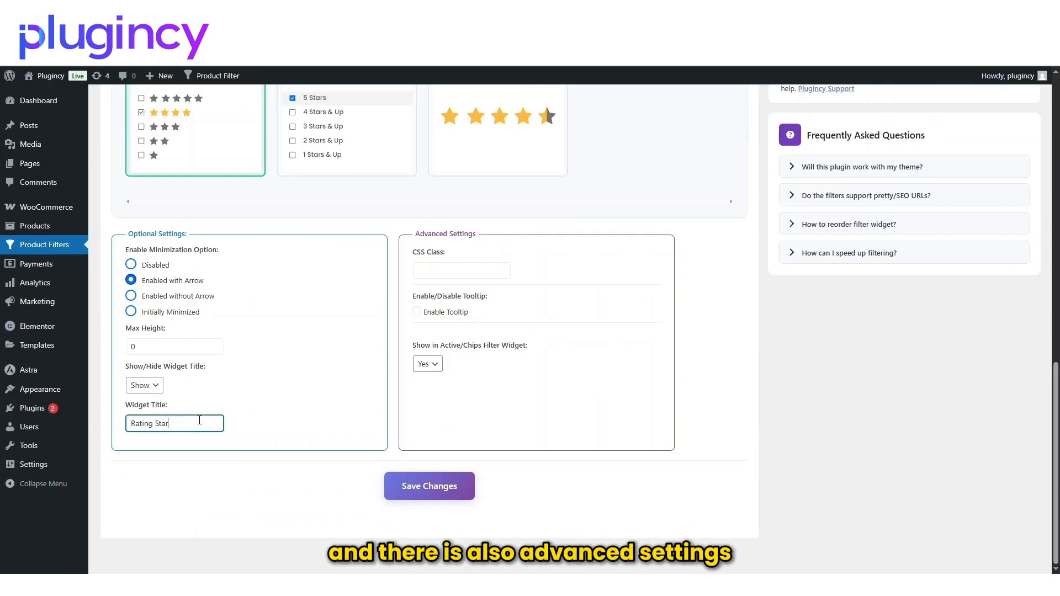
Choose the Rating Text display style and bring up its additional text fields for 1-4 stars and 5 stars.
scroll(355, 298, "up", 6)
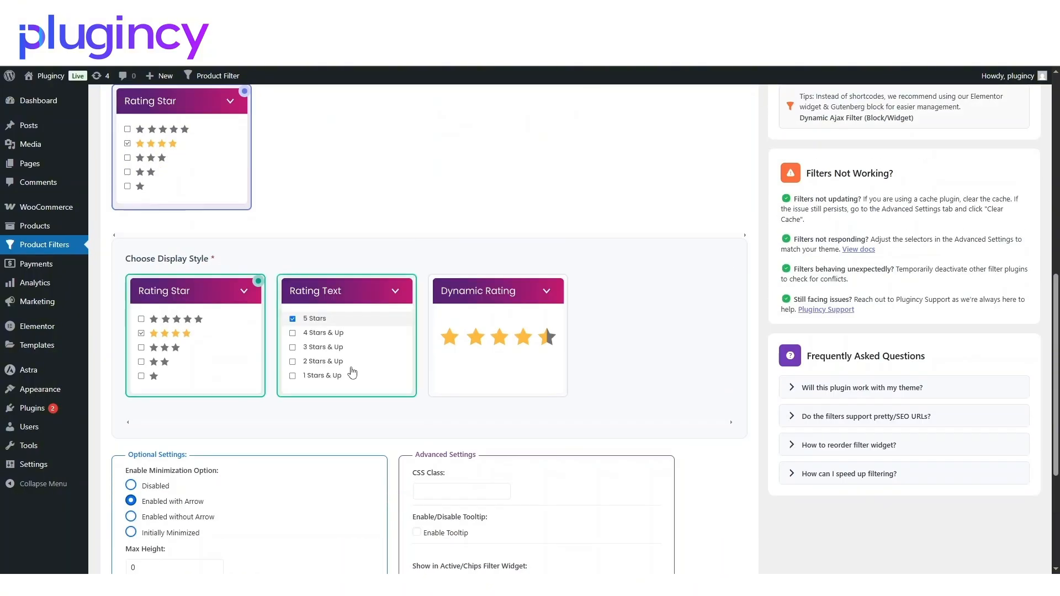
scroll(354, 268, "down", 4)
left_click(347, 235)
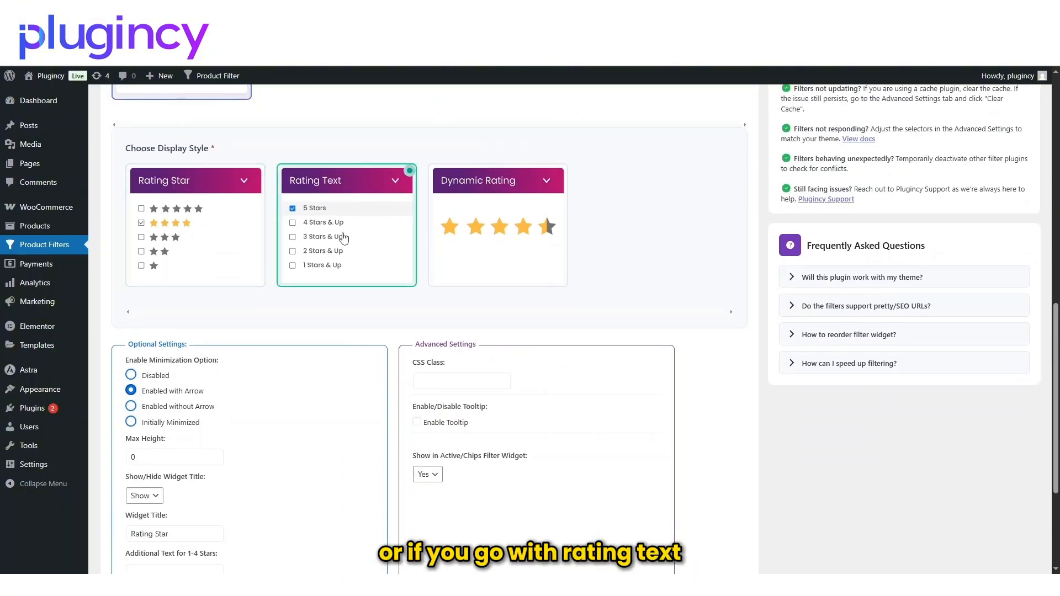
scroll(340, 223, "down", 3)
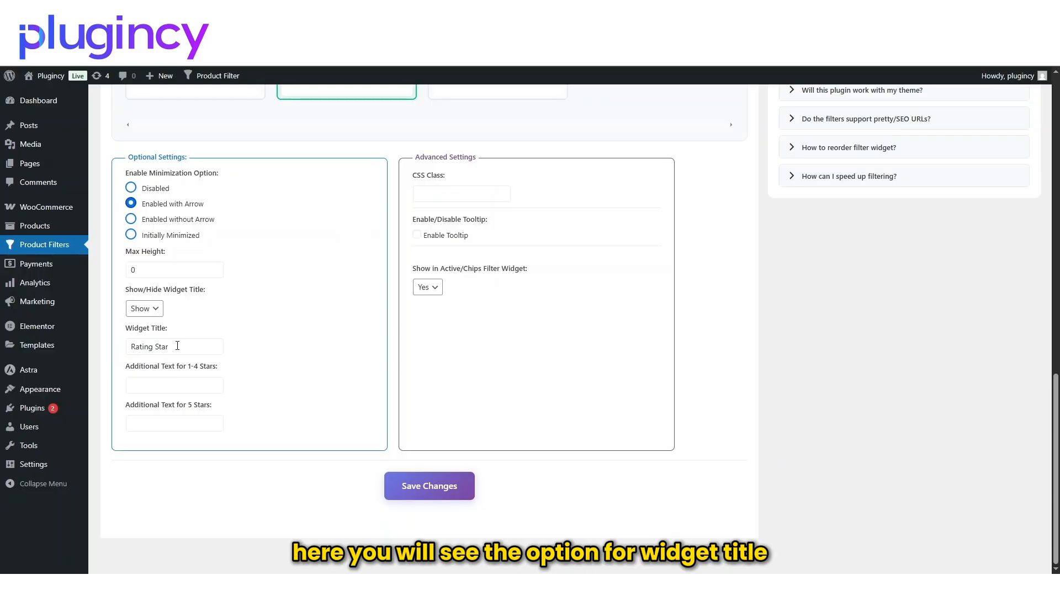
left_click(149, 383)
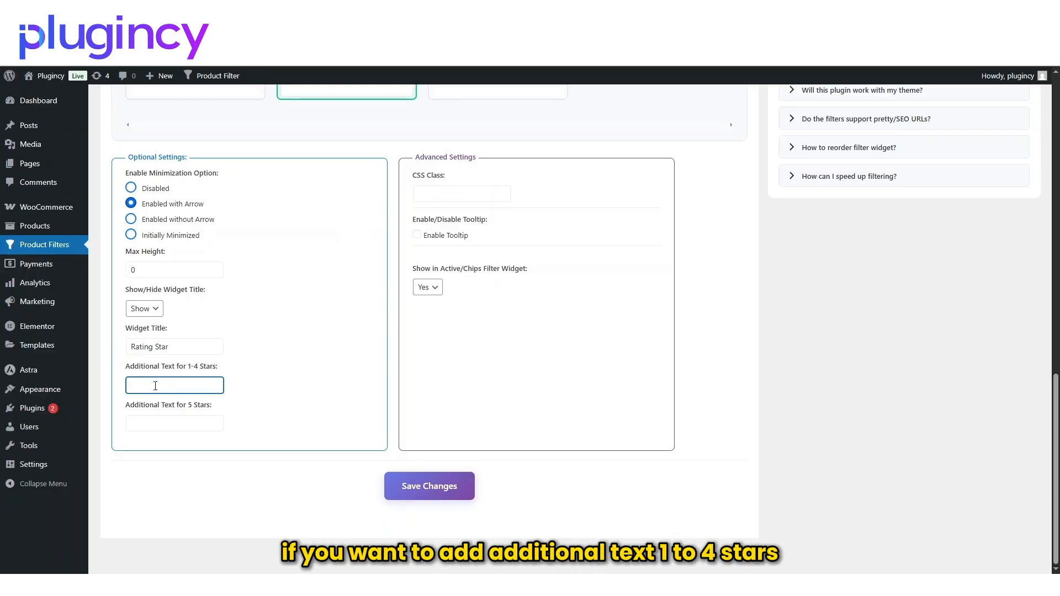
scroll(173, 385, "up", 5)
scroll(253, 355, "down", 5)
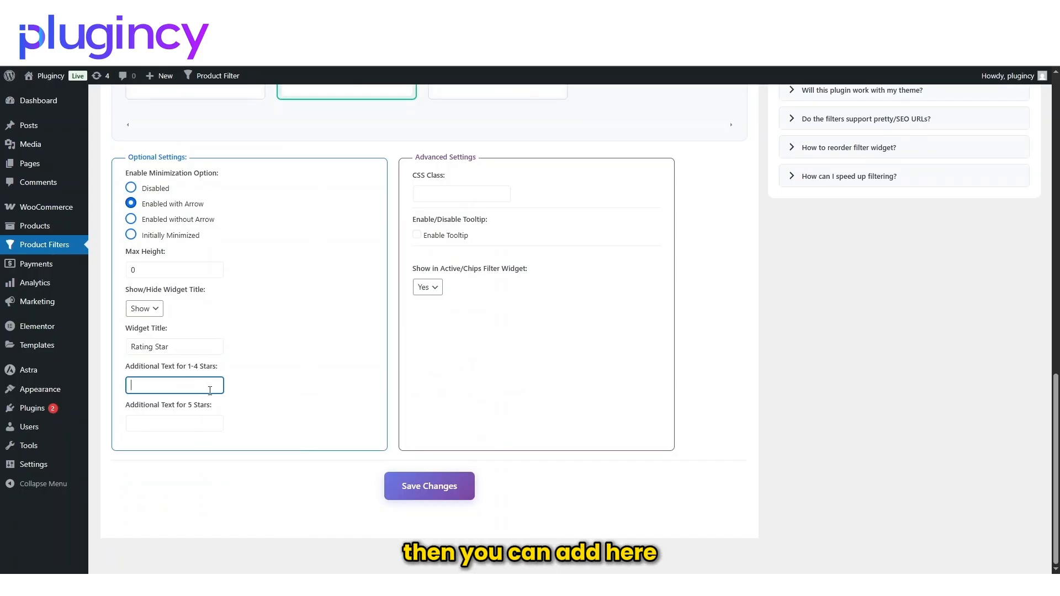
left_click(142, 426)
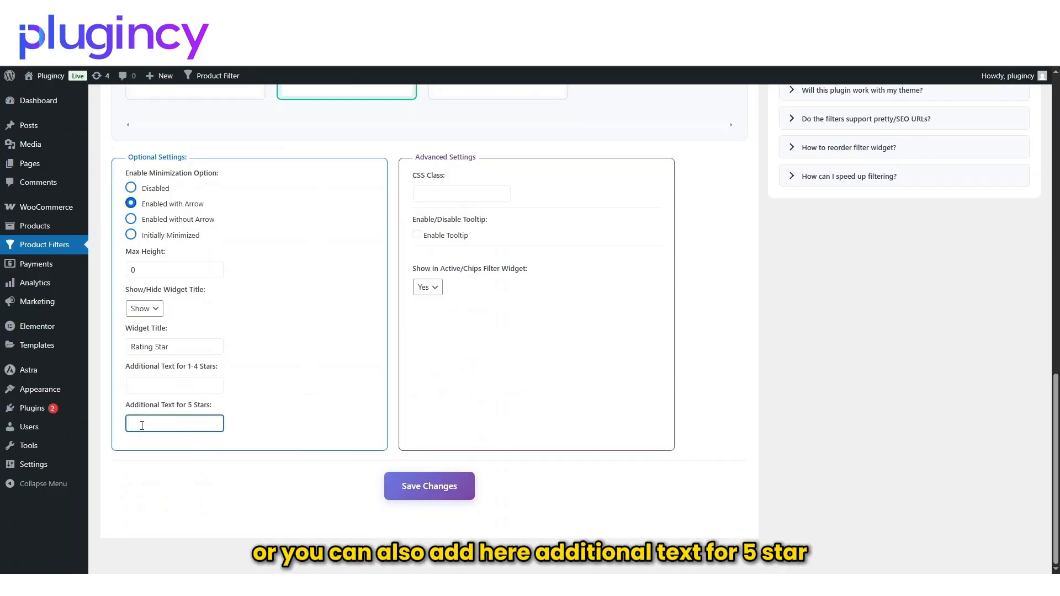
Switch the style configuration to Stock Status and examine the widget title, in stock and out of stock text settings.
scroll(261, 433, "up", 10)
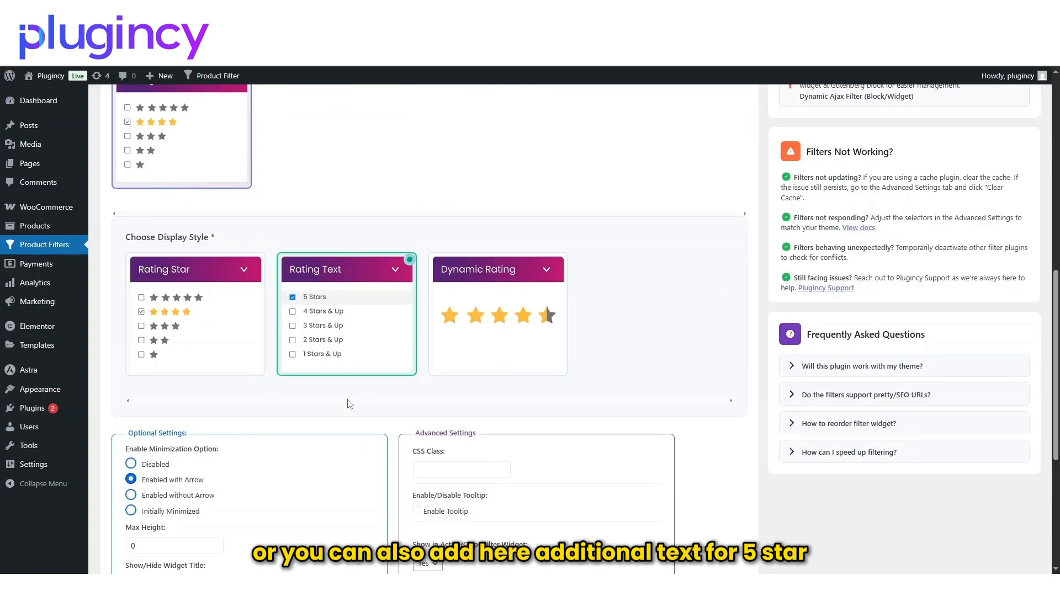
left_click(363, 259)
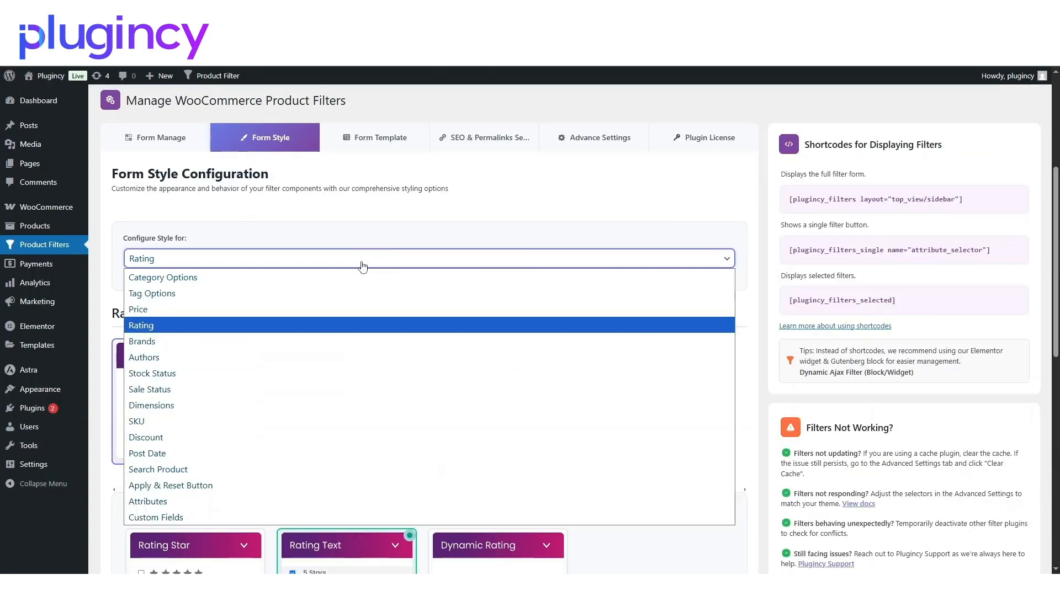
left_click(217, 374)
scroll(217, 364, "down", 10)
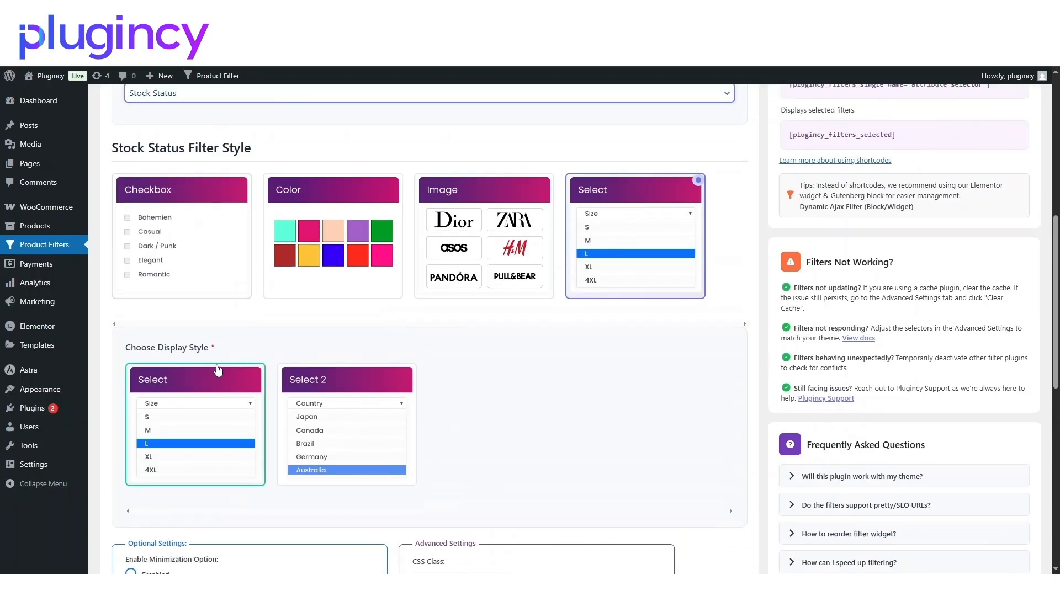
scroll(218, 362, "down", 1)
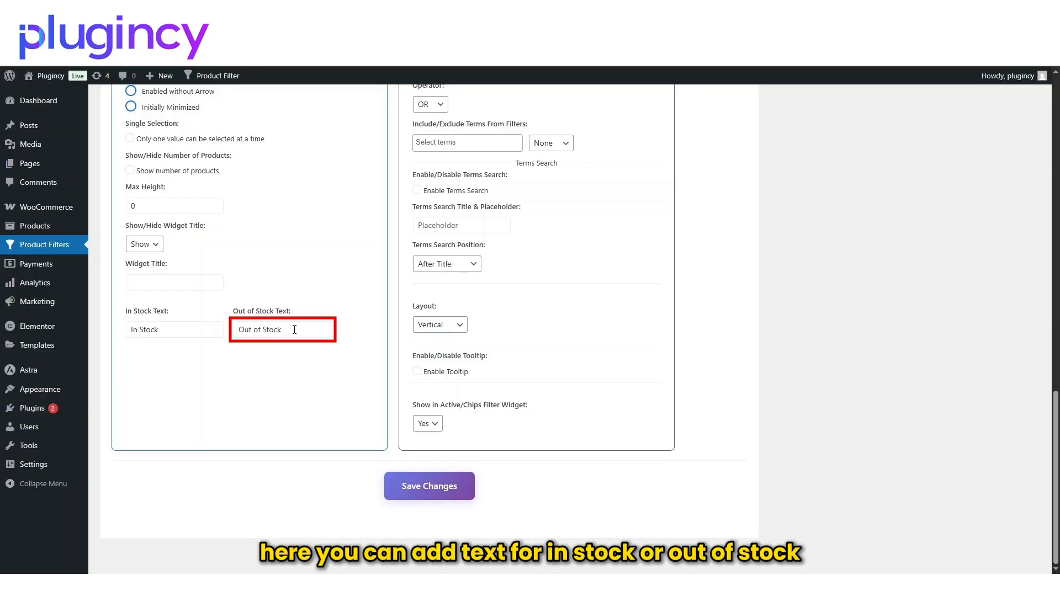
scroll(271, 288, "up", 10)
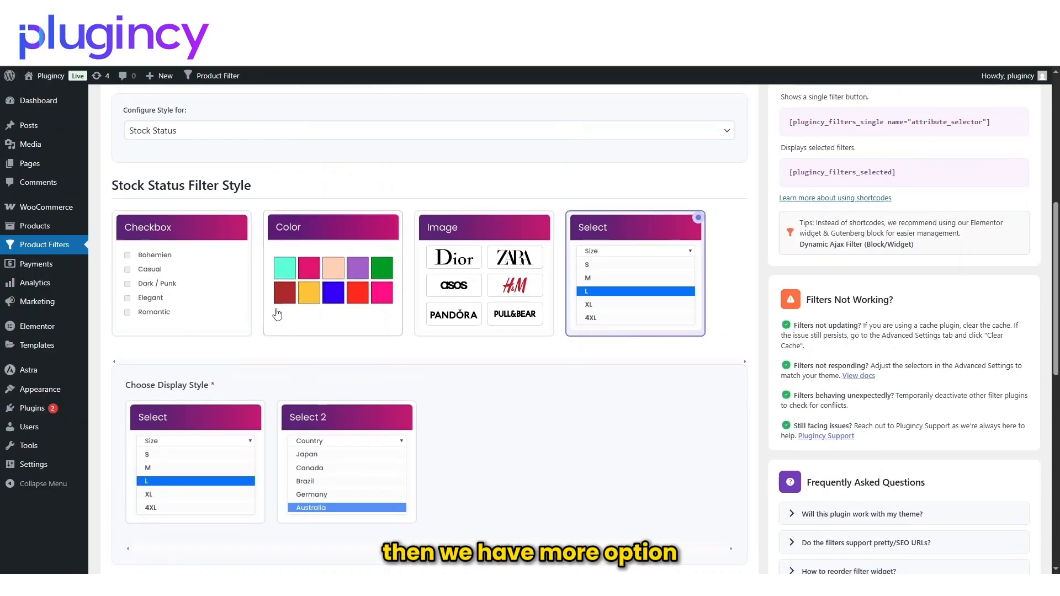
Switch the style configuration to Sale Status and examine the widget title, on sale and not on sale text settings.
left_click(296, 241)
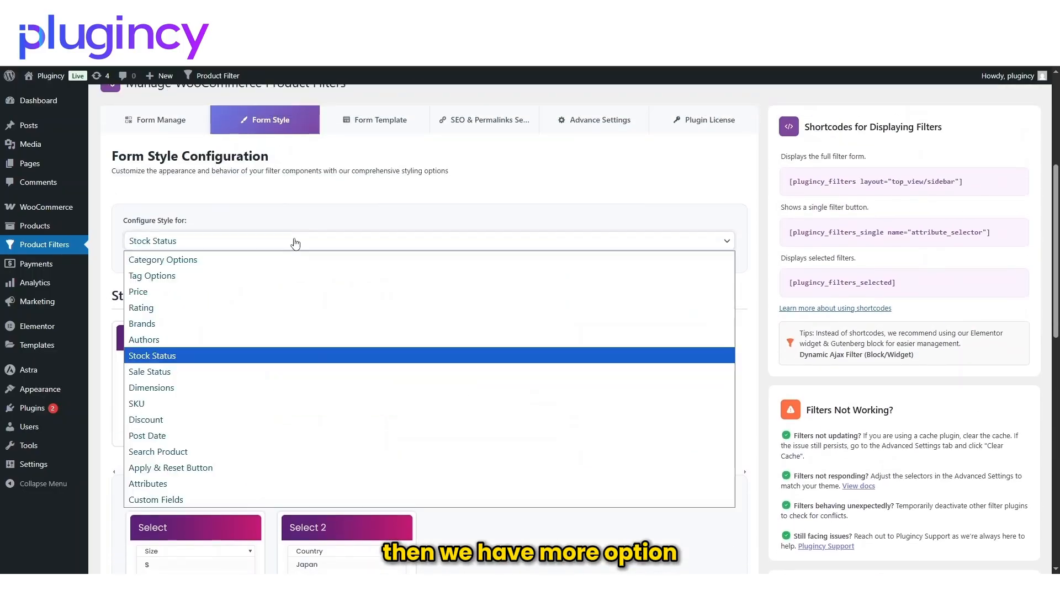
left_click(166, 377)
scroll(219, 406, "down", 10)
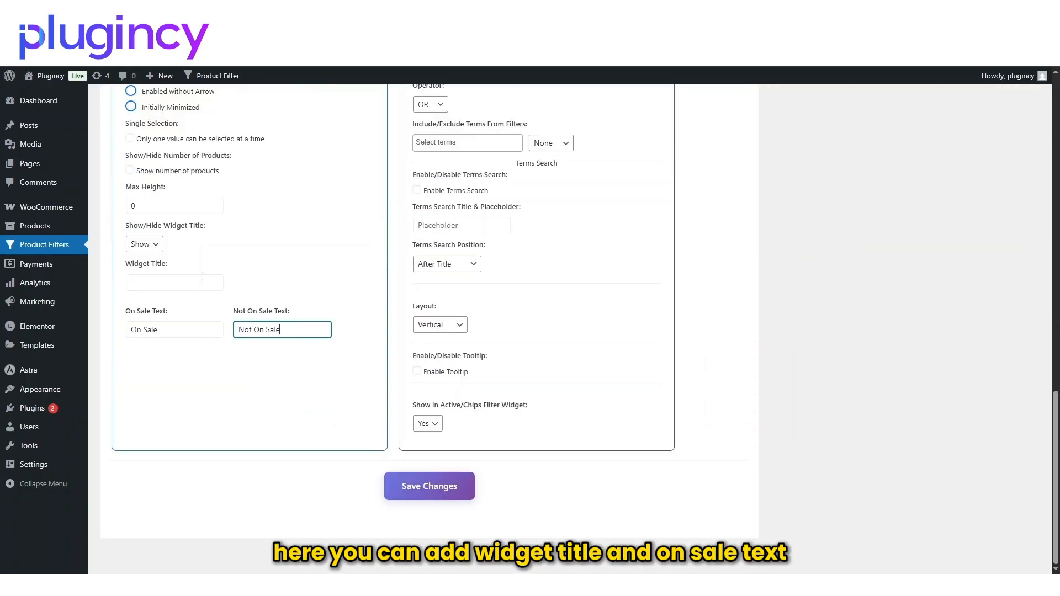
left_click(188, 286)
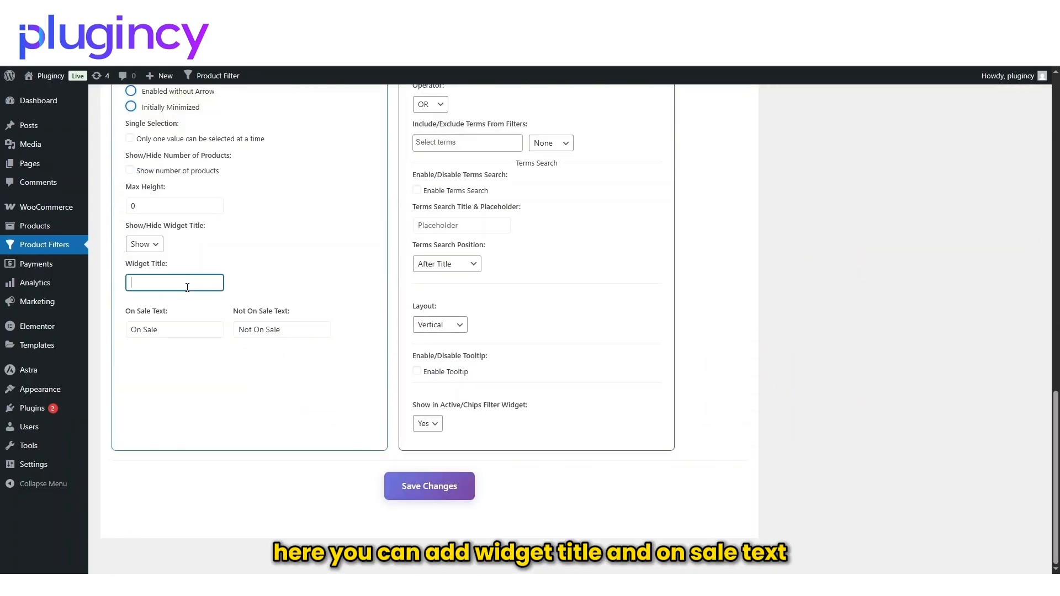
left_click(185, 334)
left_click(294, 330)
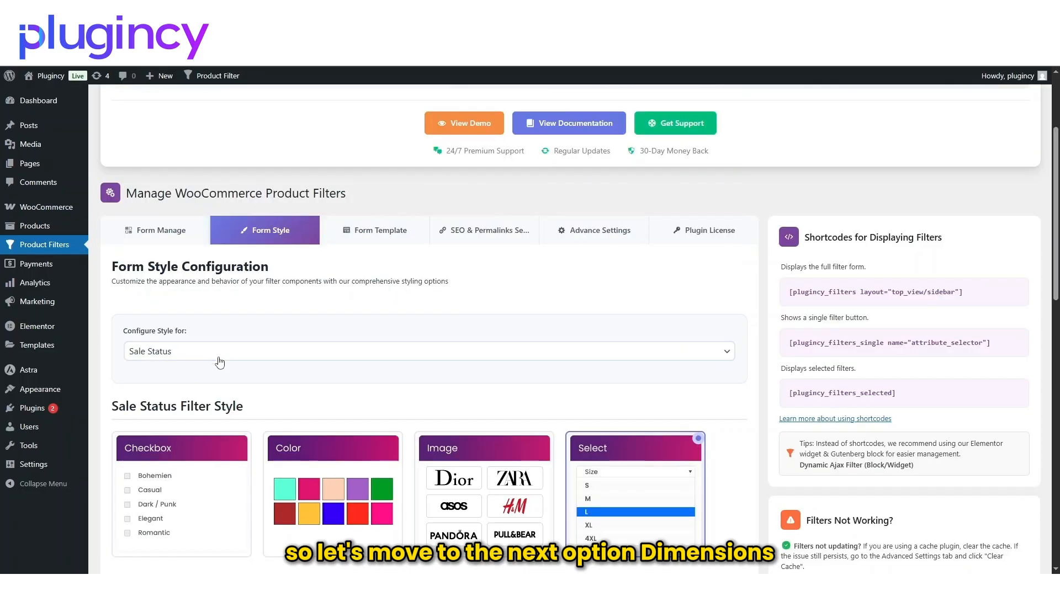
Switch the style configuration to Dimensions and examine the text settings for length, width, height and weight.
left_click(218, 353)
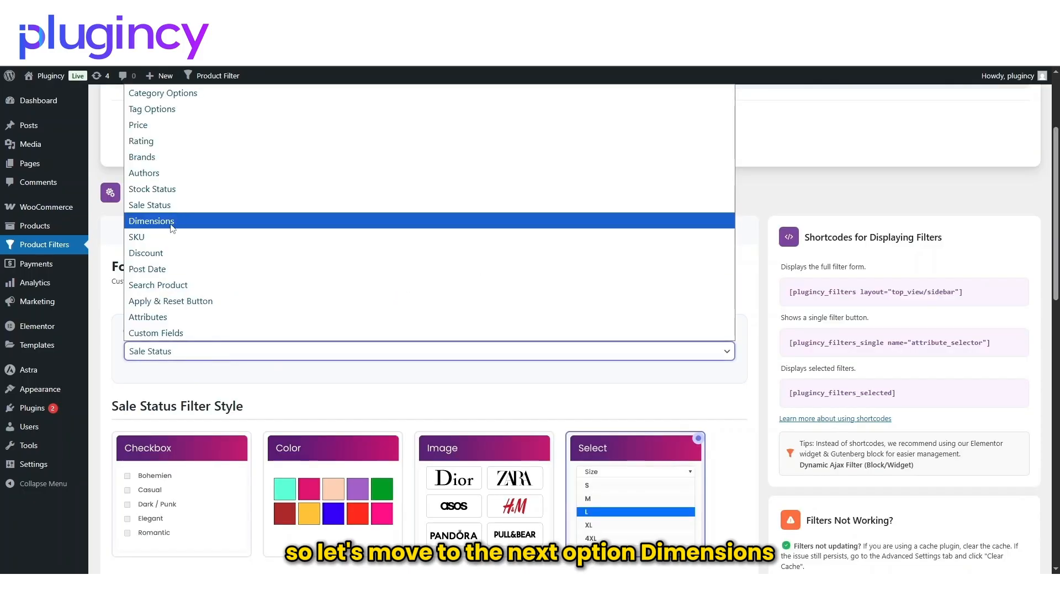
left_click(171, 221)
scroll(248, 464, "down", 4)
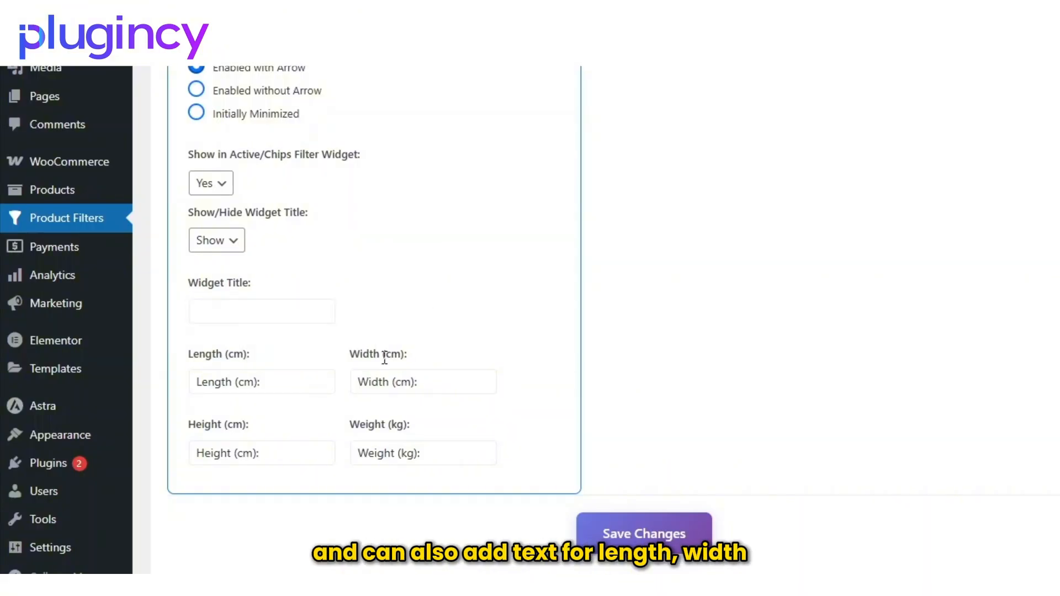
left_click(283, 382)
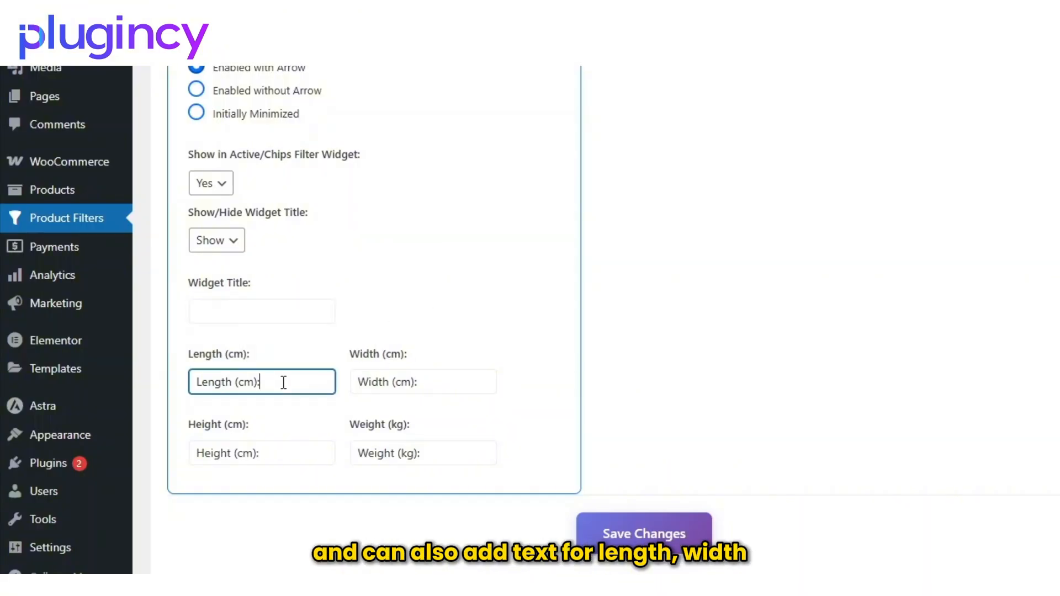
left_click(467, 377)
left_click(307, 448)
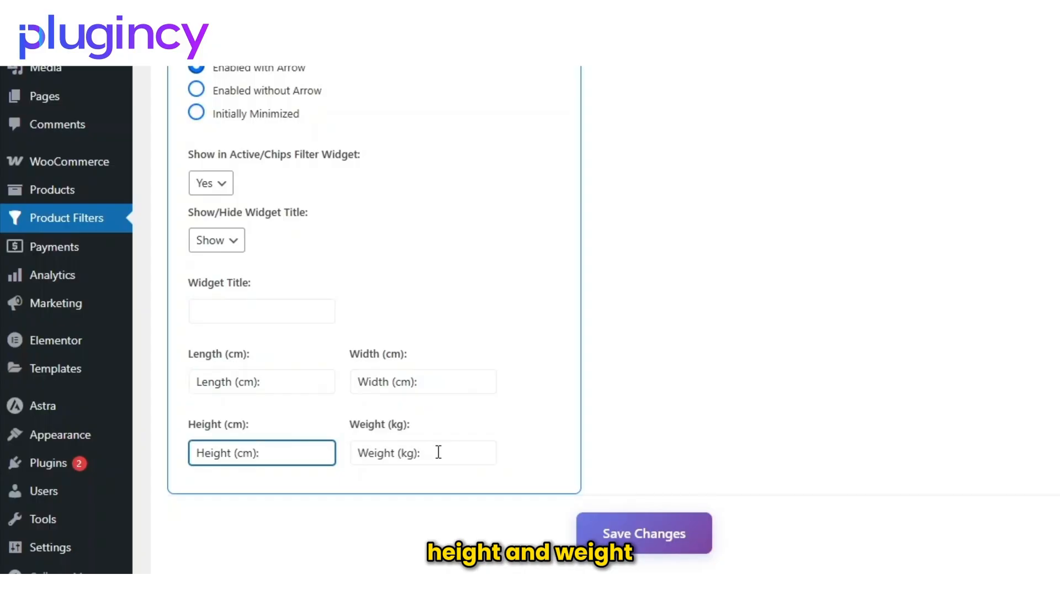
left_click(464, 455)
left_click(308, 381)
left_click_drag(308, 381, 160, 392)
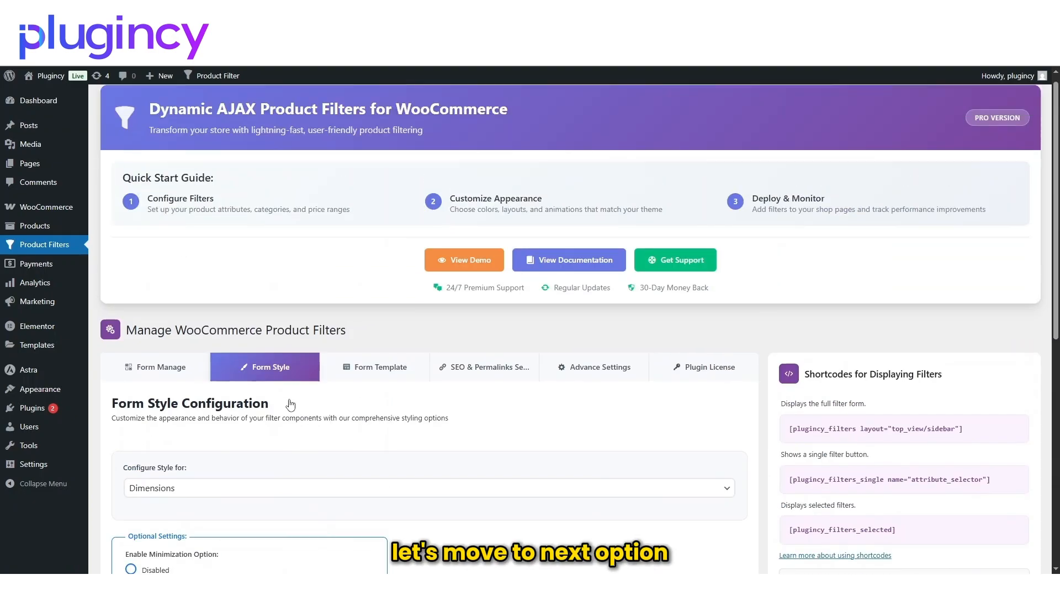
Switch the style configuration to SKU and examine the widget title and placeholder settings.
scroll(314, 288, "down", 5)
left_click(315, 269)
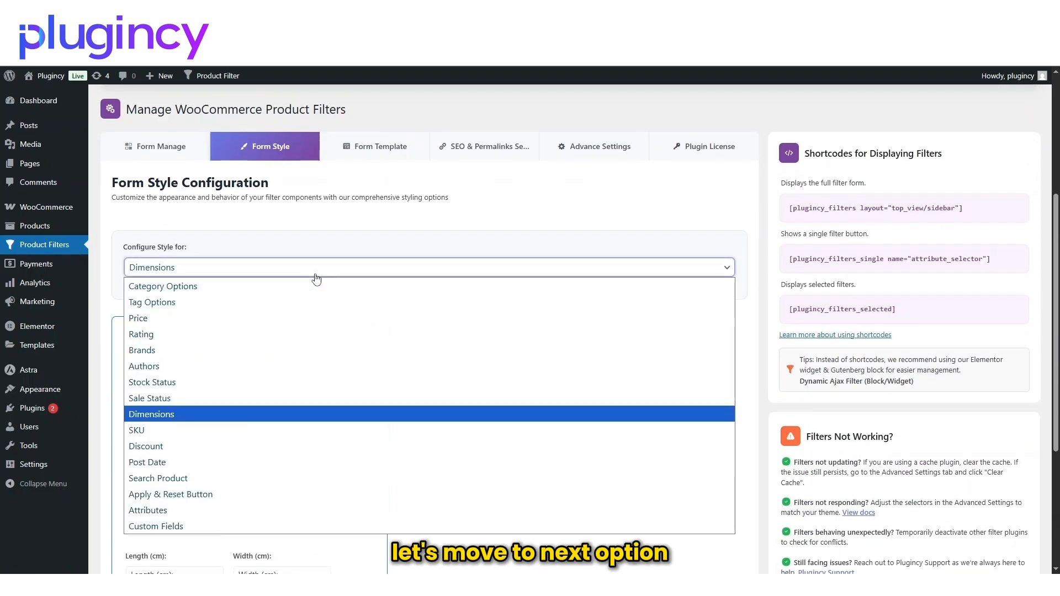
left_click(190, 425)
scroll(206, 422, "down", 2)
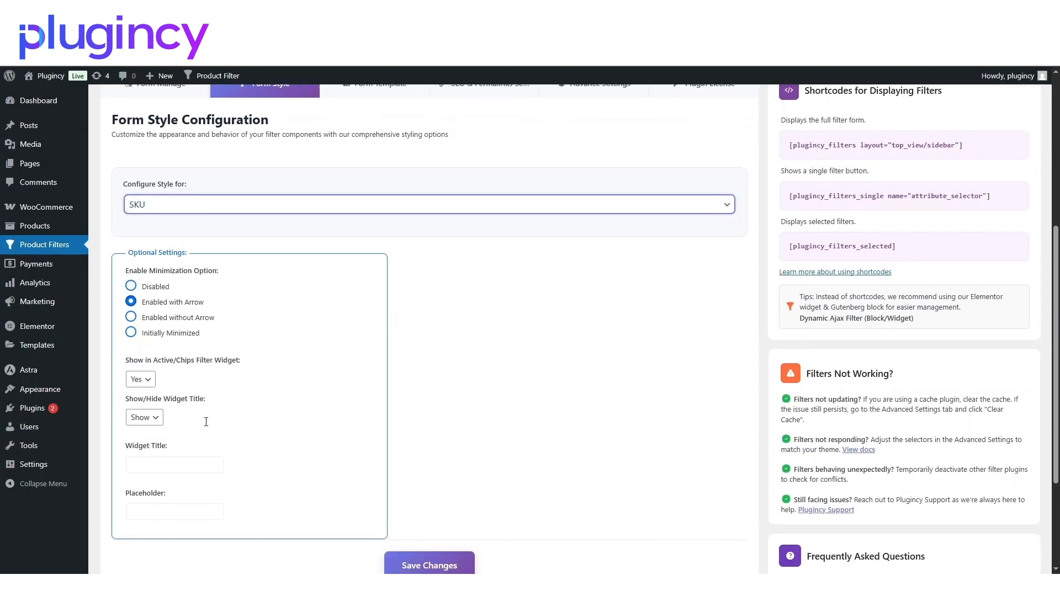
left_click(206, 421)
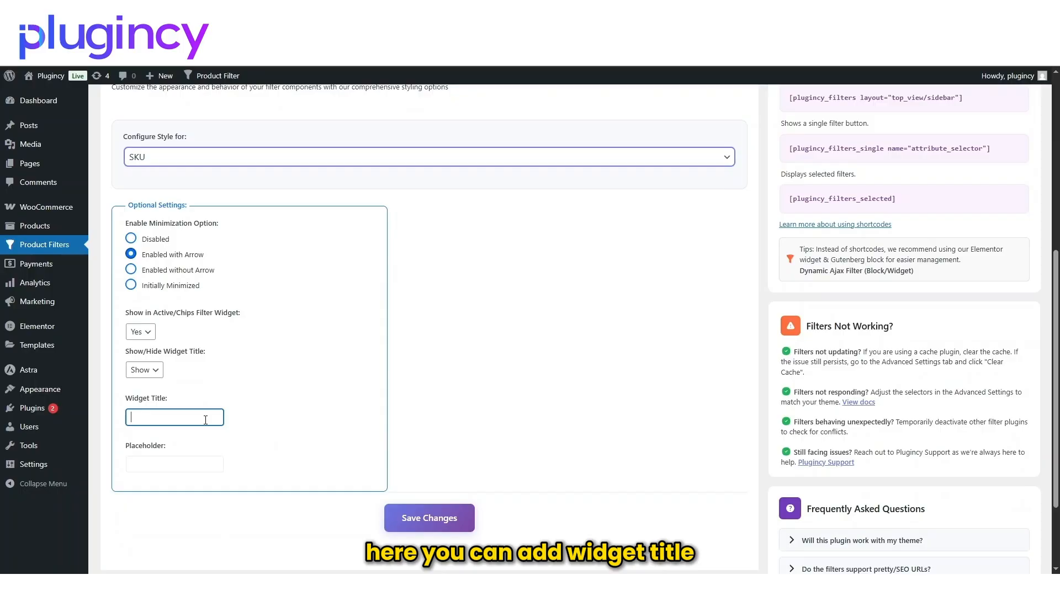
left_click(190, 464)
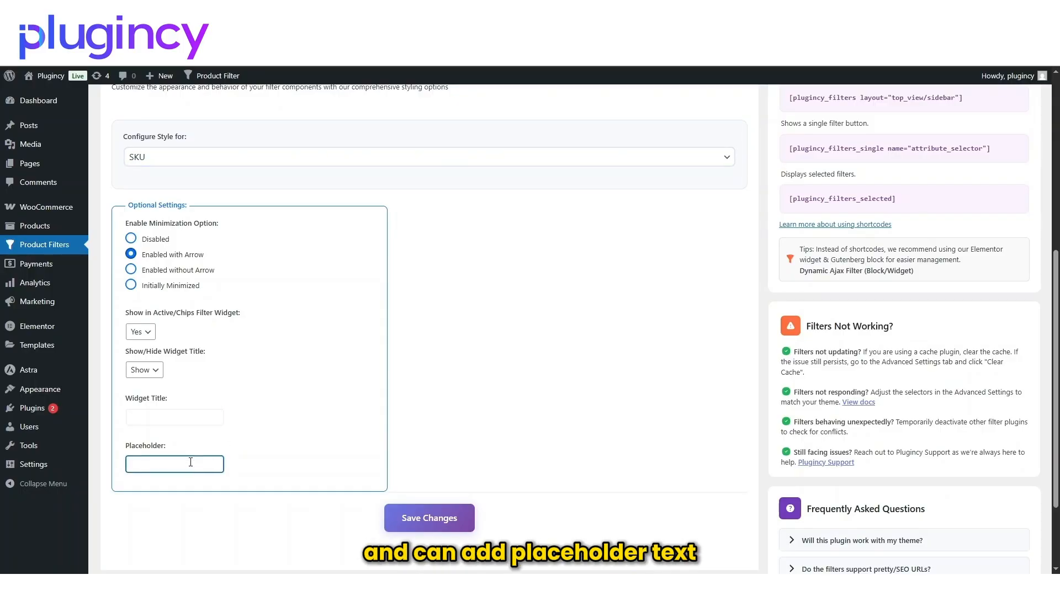
Switch the style configuration to Post Date and examine the widget title and the All Time, Today, This Week, This Month and This Year texts.
left_click(228, 161)
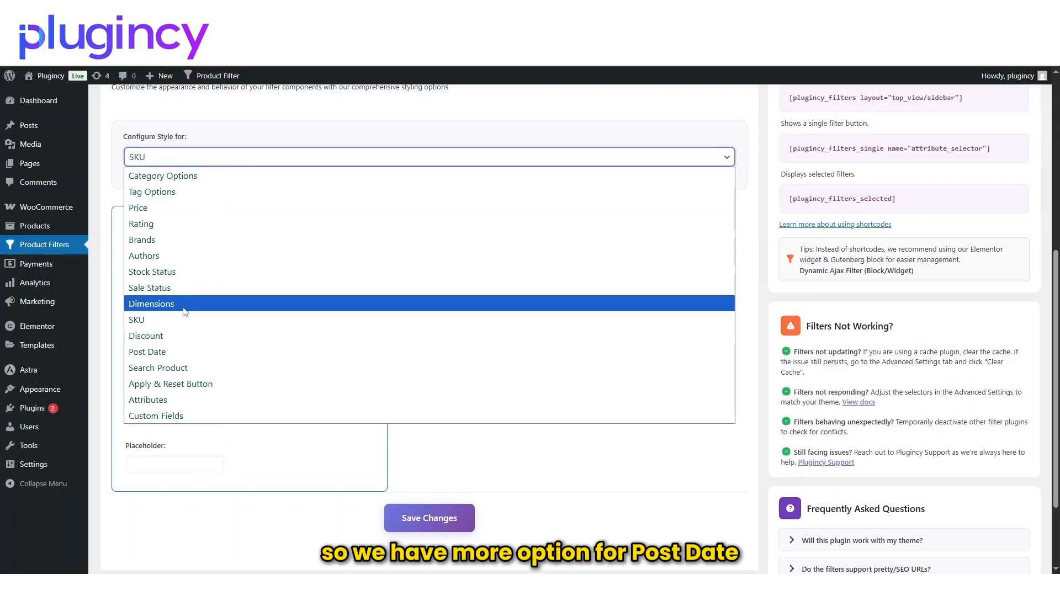
left_click(145, 351)
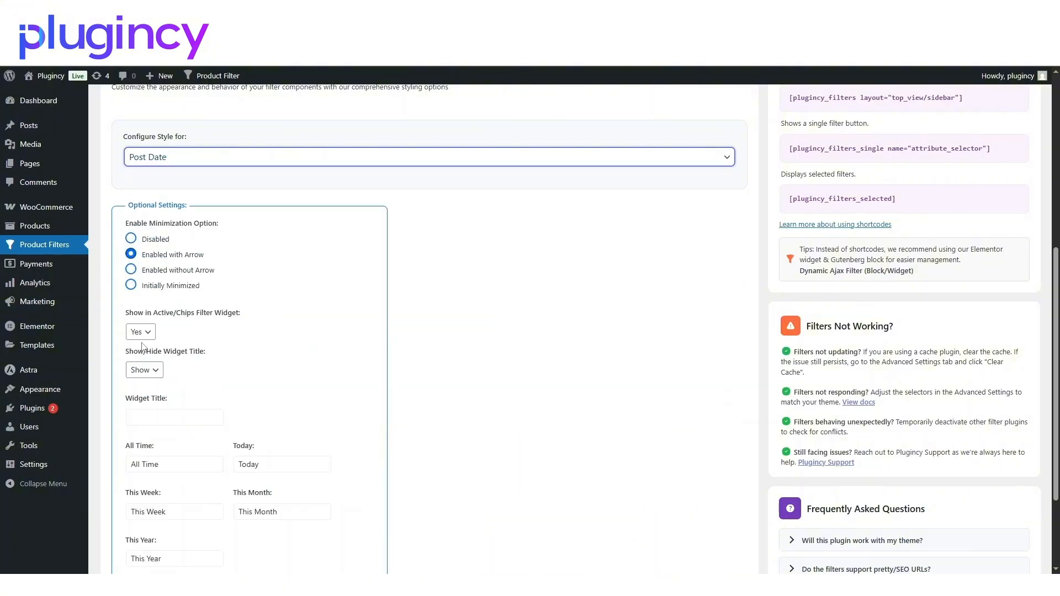
scroll(142, 347, "down", 3)
left_click(172, 289)
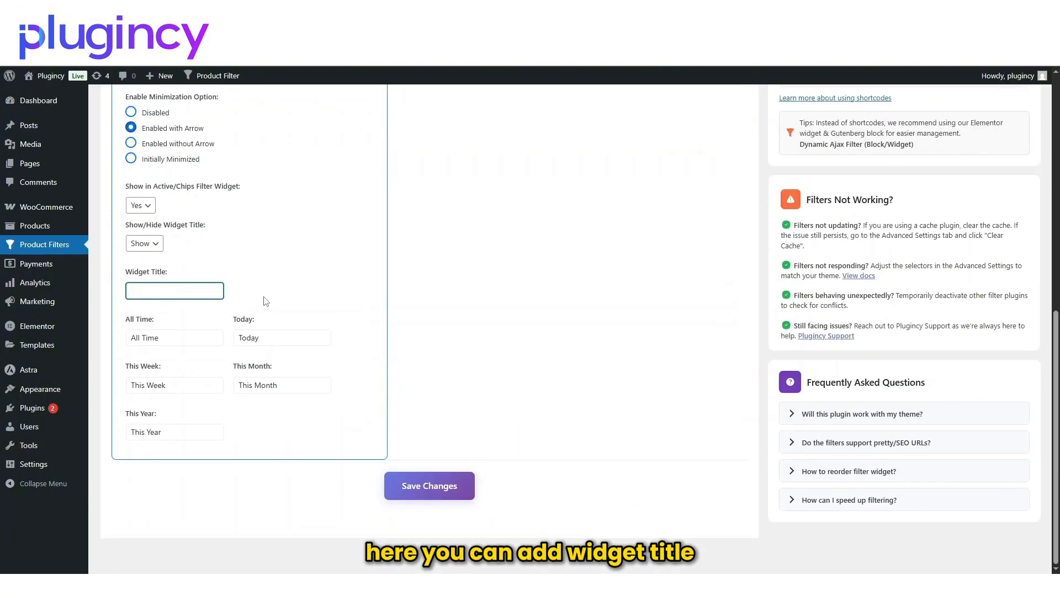
left_click(181, 339)
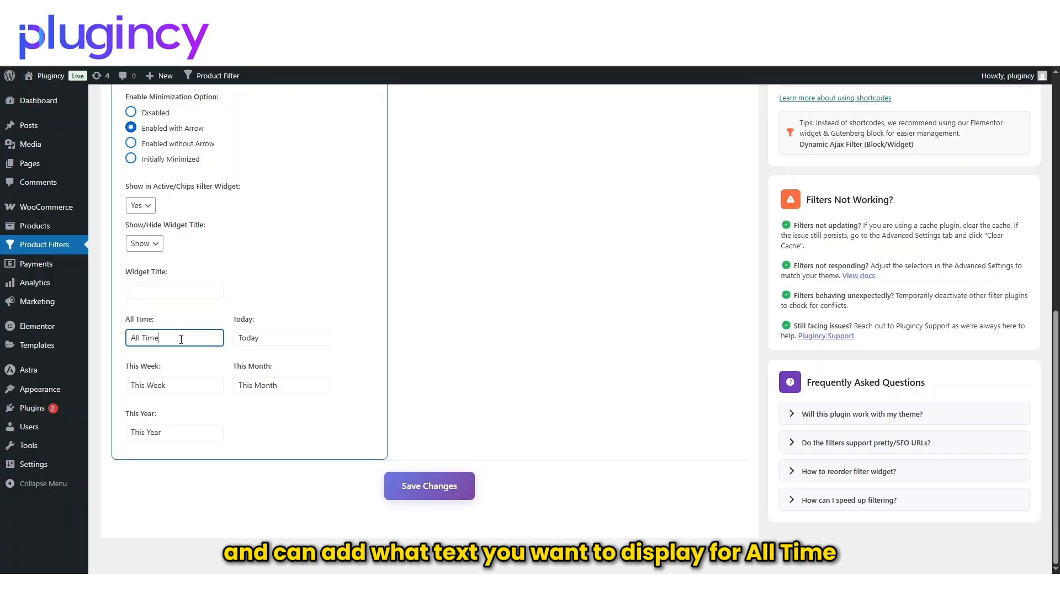
left_click(277, 339)
left_click(199, 389)
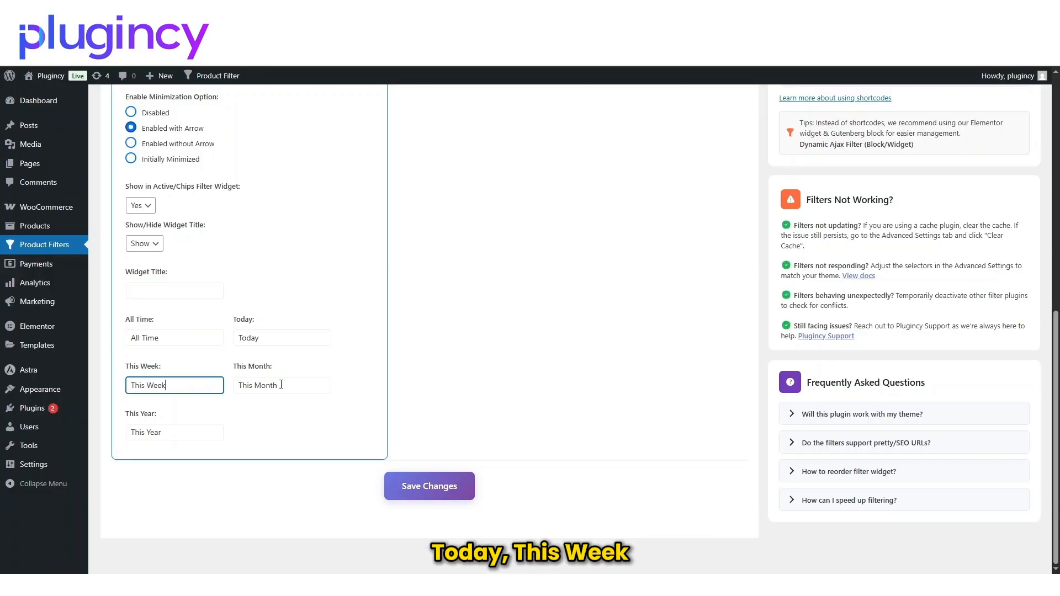
left_click(278, 388)
left_click(175, 434)
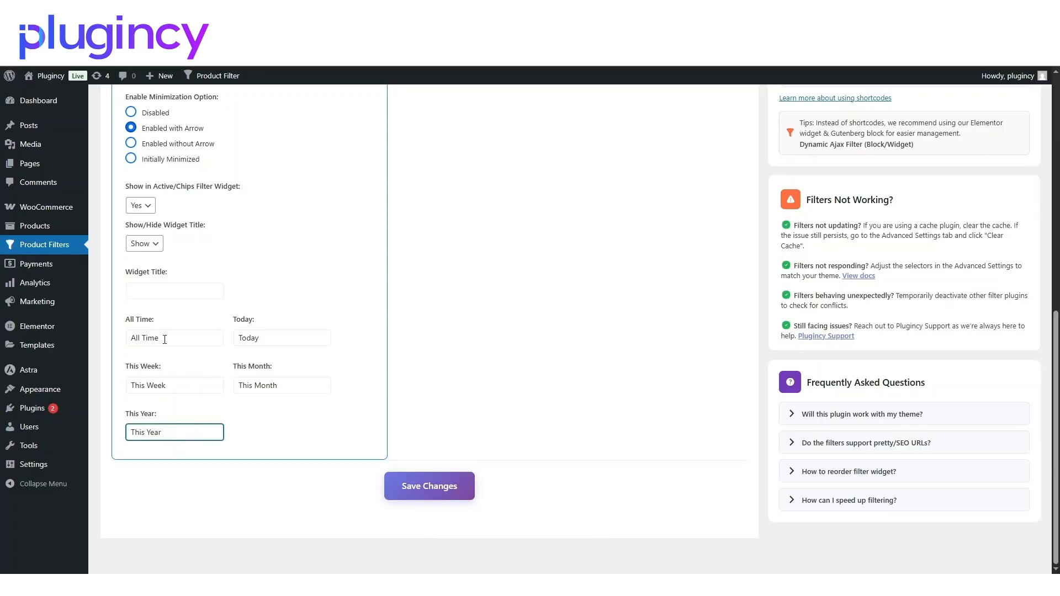
left_click_drag(161, 338, 114, 351)
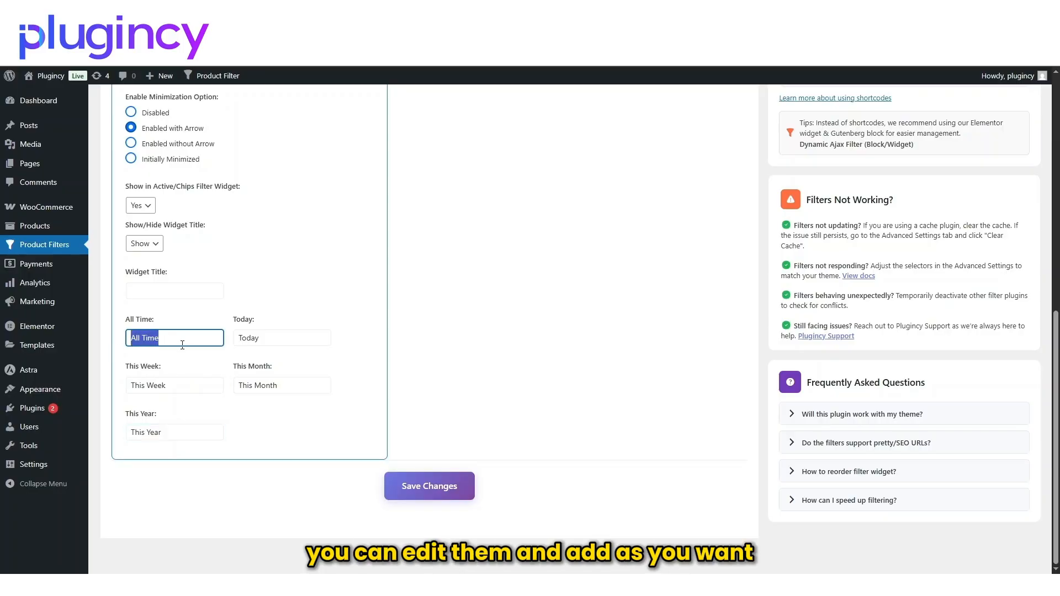
Switch the style configuration to Search Product and examine the widget title, placeholder and button text settings of the display style with a Search button.
scroll(182, 345, "up", 9)
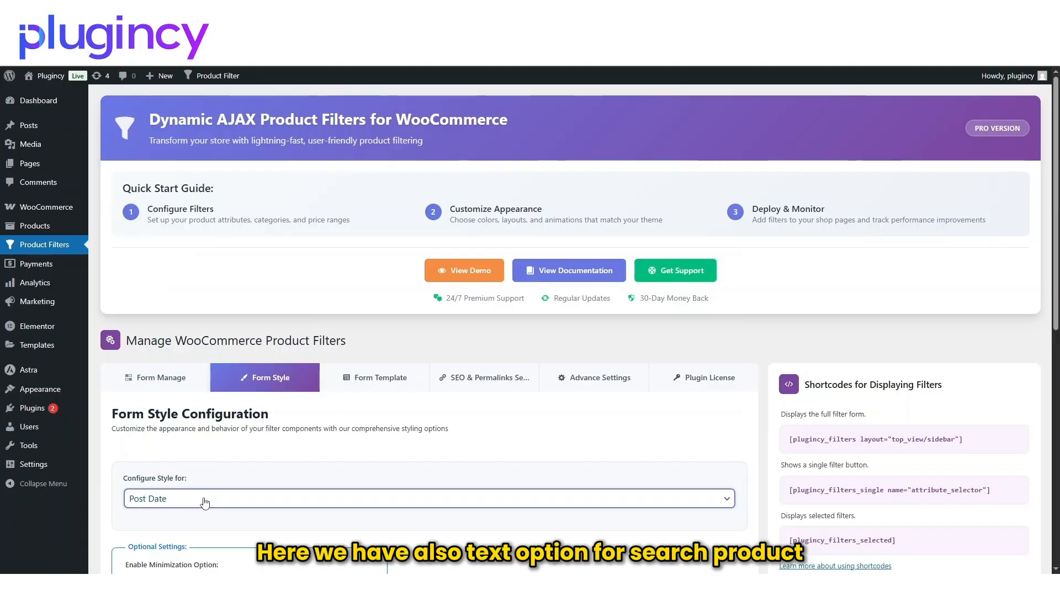
left_click(204, 499)
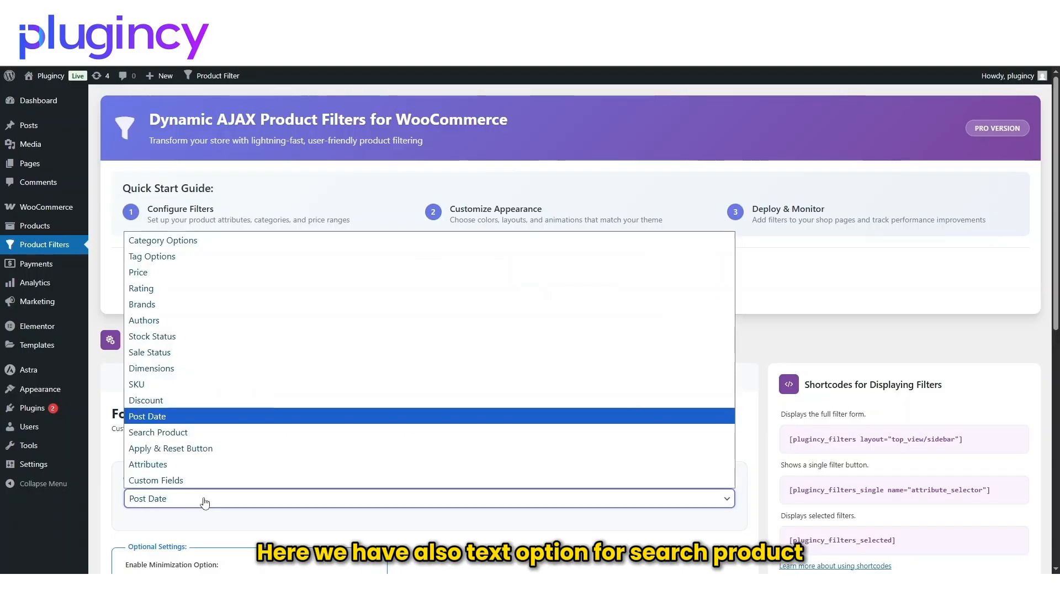
left_click(197, 437)
scroll(196, 440, "down", 2)
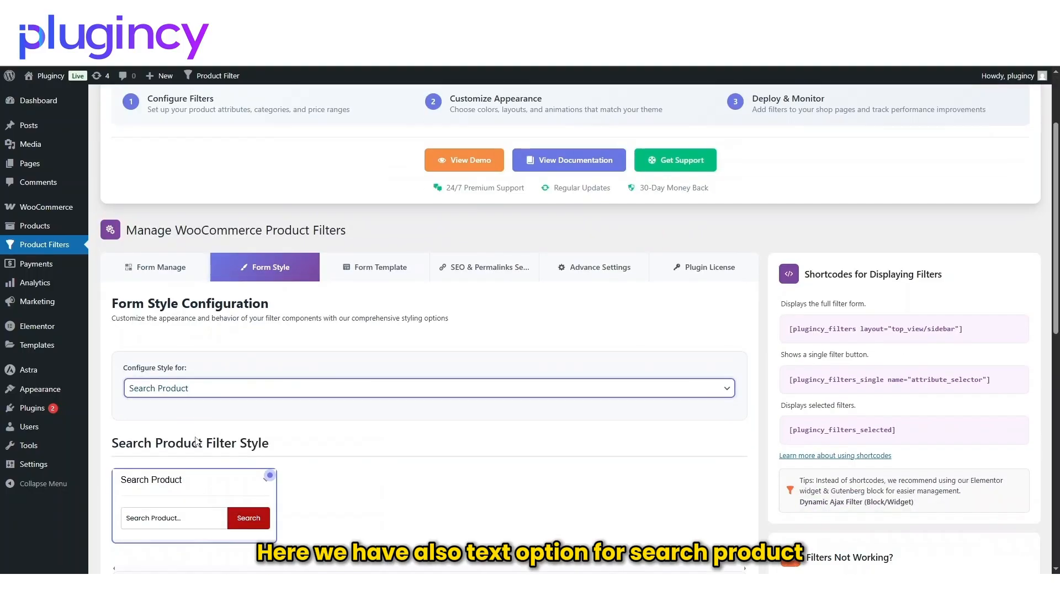
left_click(204, 492)
scroll(202, 492, "down", 4)
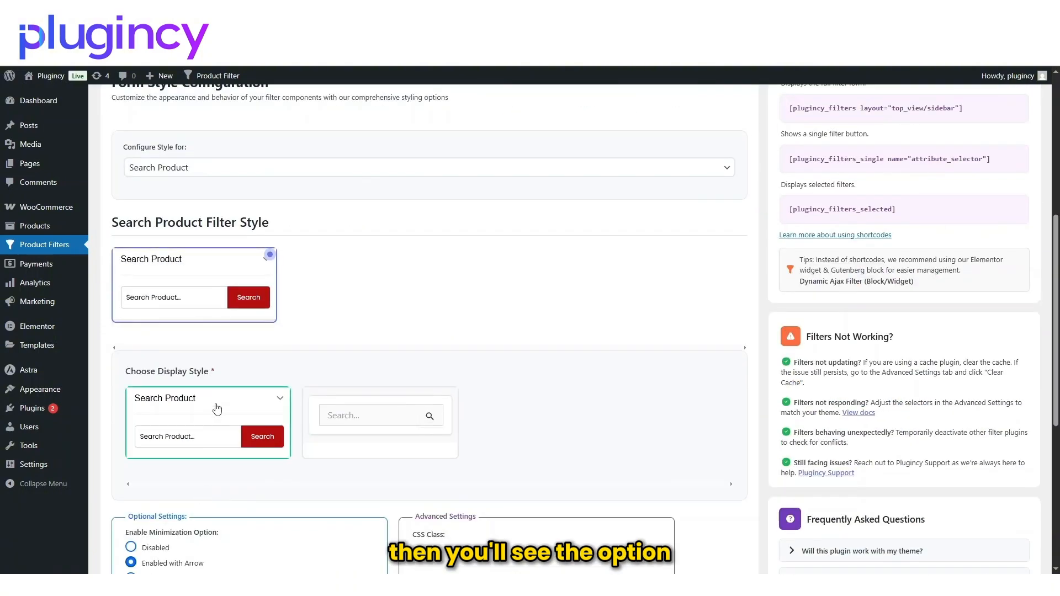
scroll(216, 407, "down", 6)
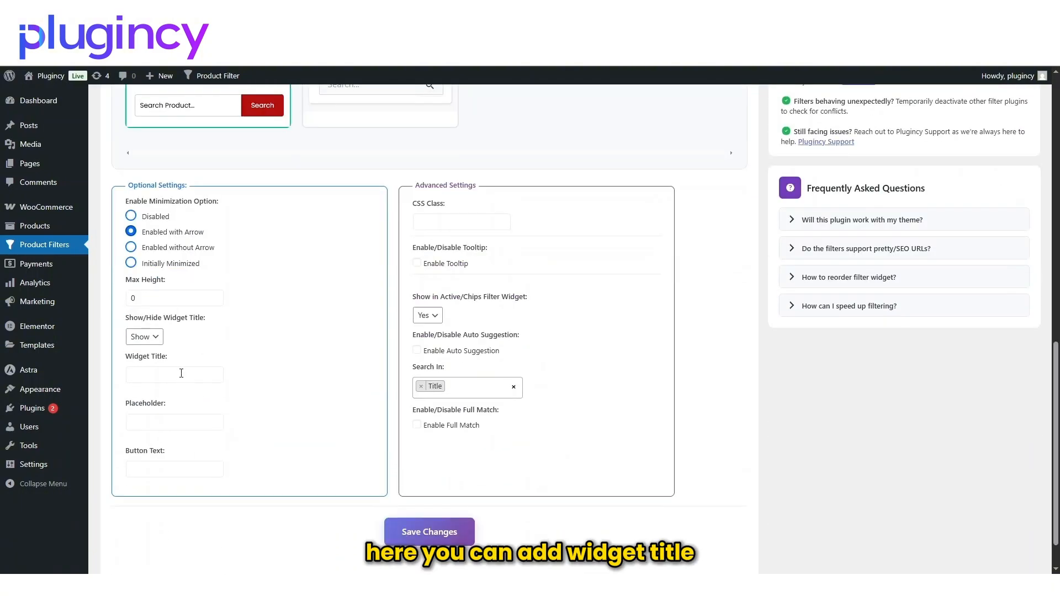
left_click(183, 376)
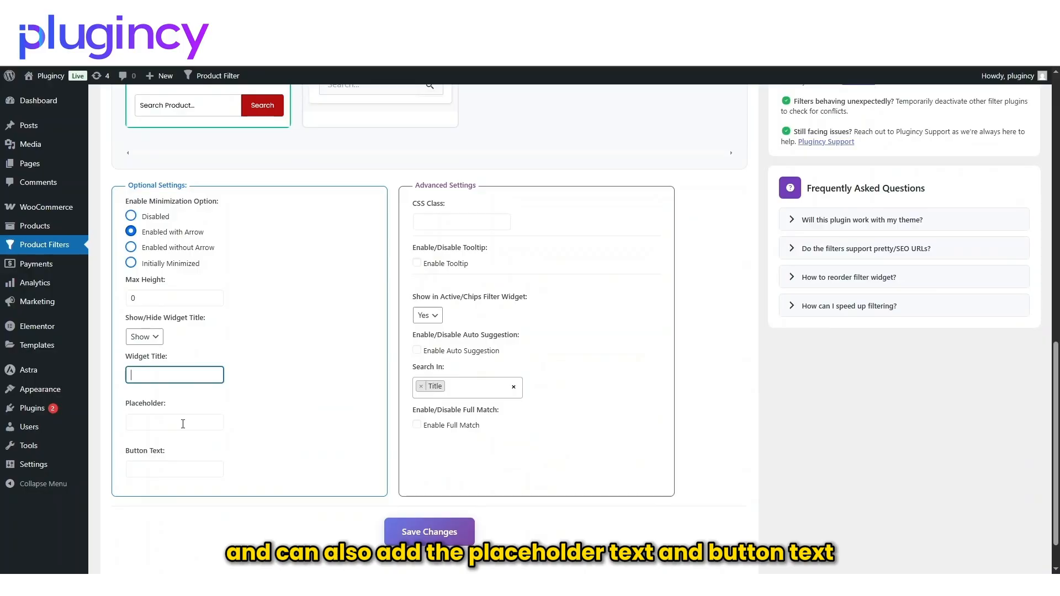
left_click(183, 423)
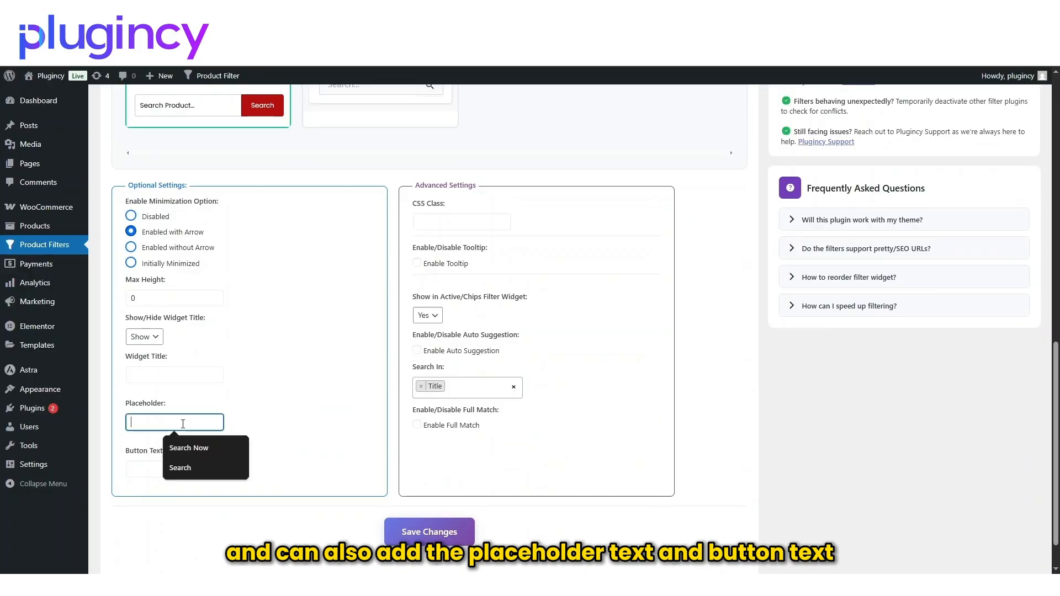
left_click(138, 468)
Choose the Search Product display style with the magnifier icon and examine its widget title and placeholder settings.
scroll(169, 421, "up", 3)
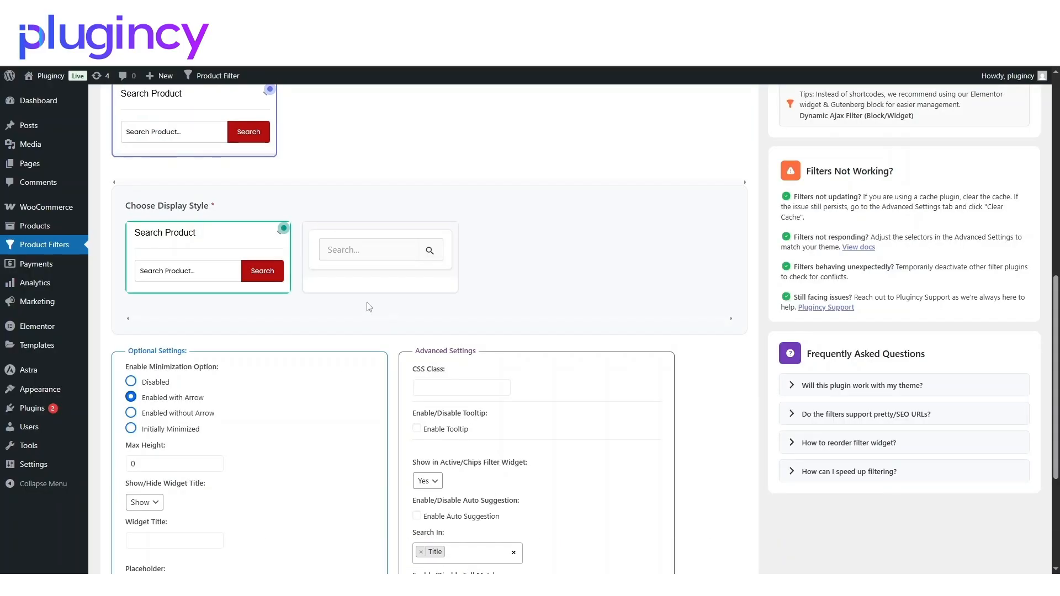
left_click(386, 264)
scroll(245, 458, "down", 3)
left_click(209, 375)
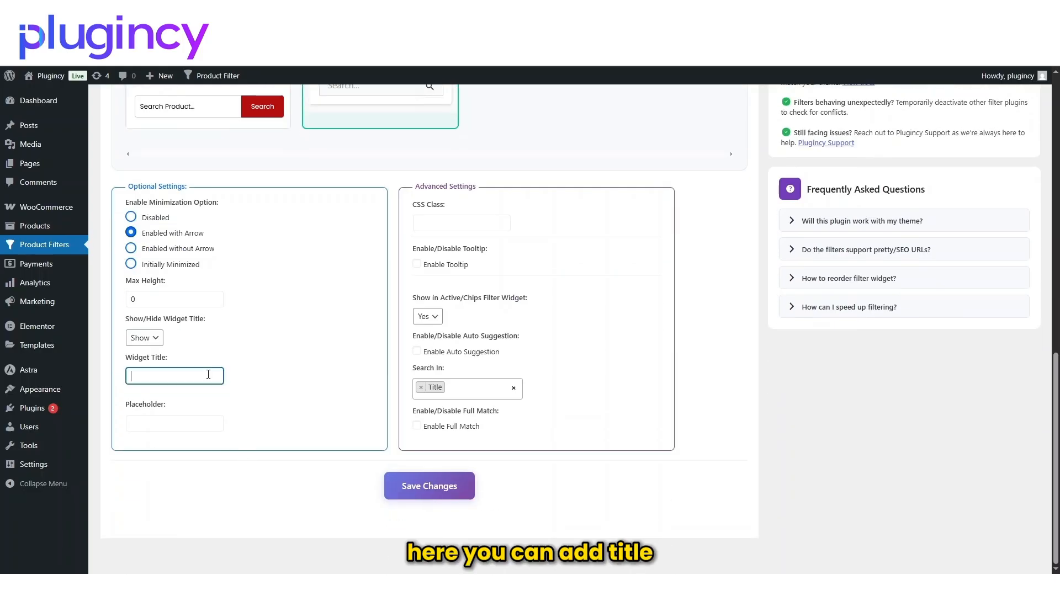
left_click(185, 425)
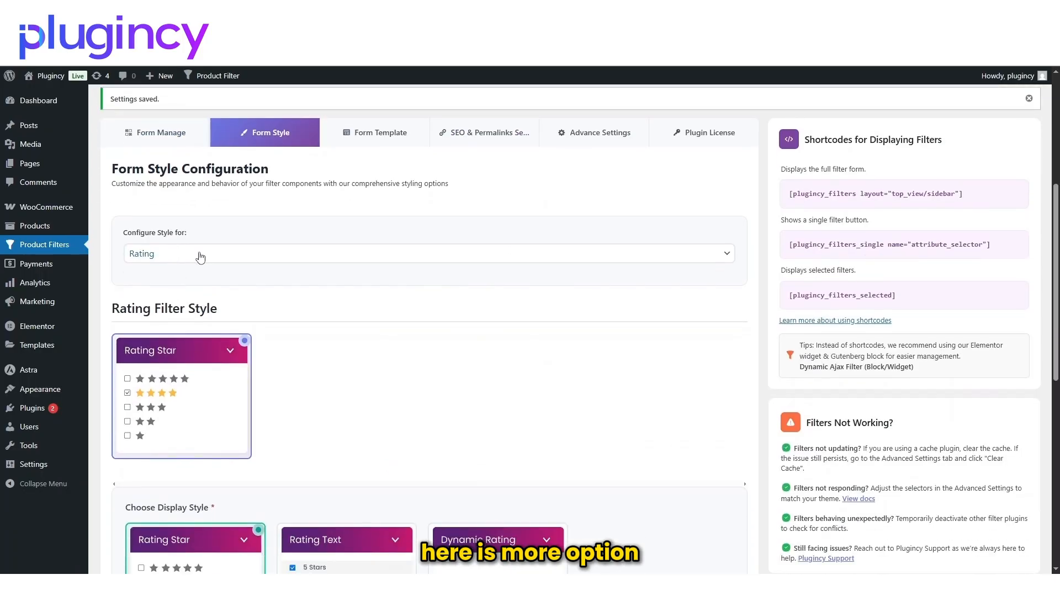
Switch the style configuration to Apply & Reset Button, enable Show Apply Button and open the apply button text for editing.
left_click(200, 257)
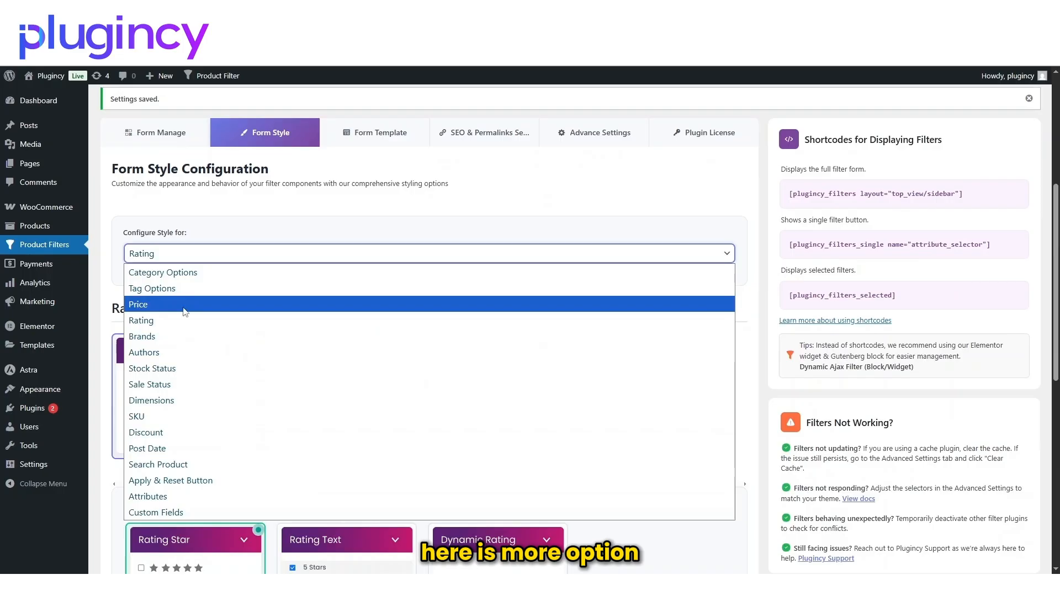
left_click(180, 481)
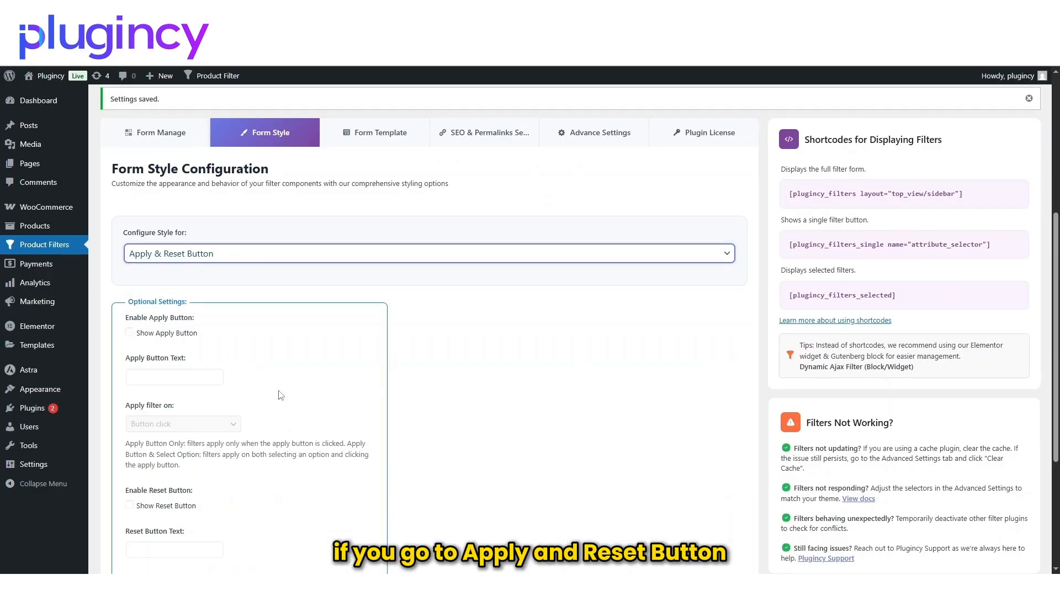
scroll(280, 395, "down", 3)
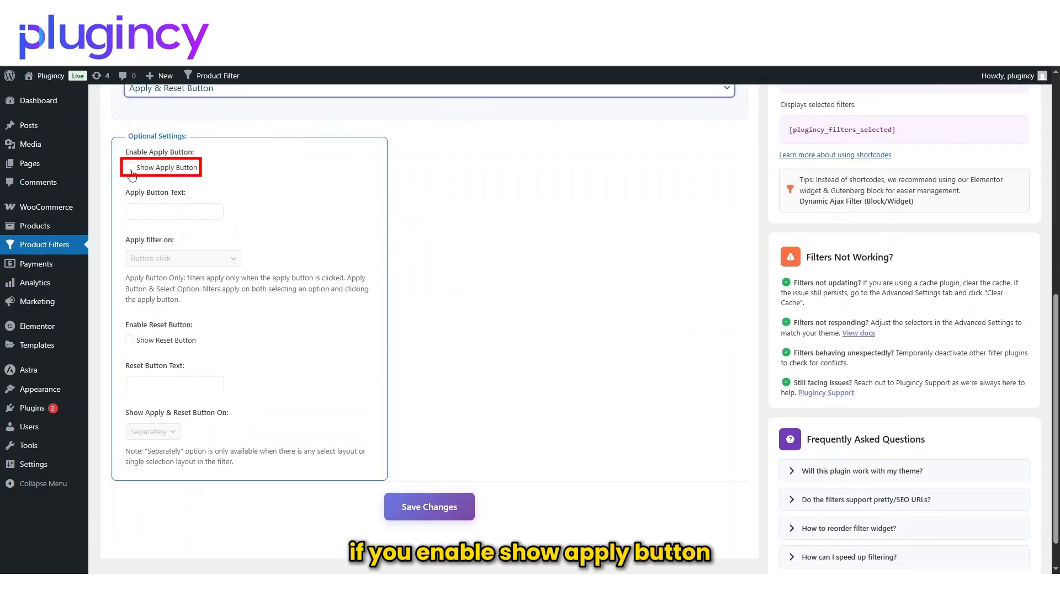
left_click(131, 168)
left_click(160, 213)
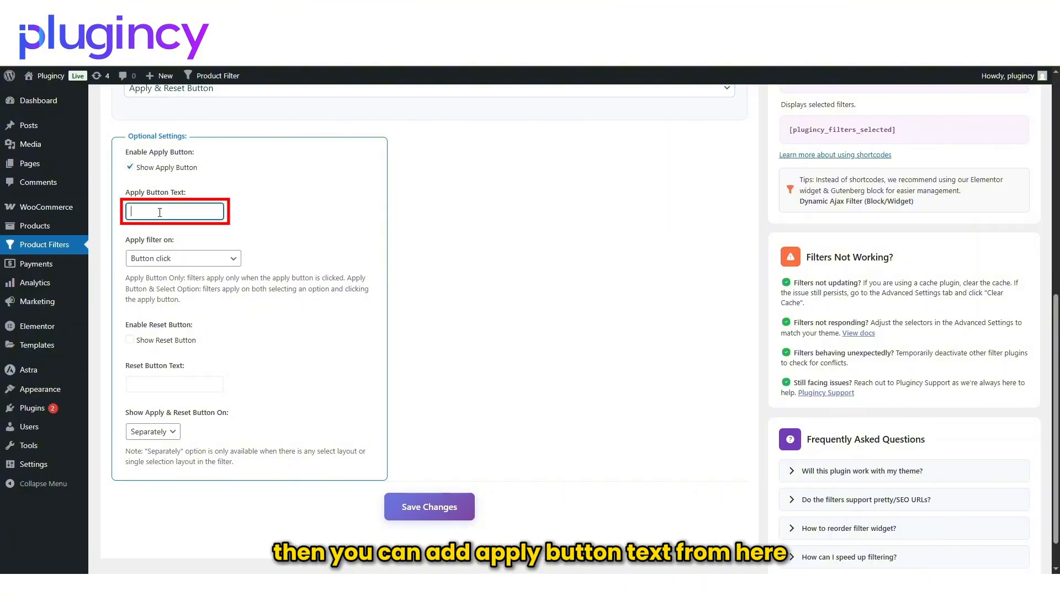
scroll(163, 214, "down", 1)
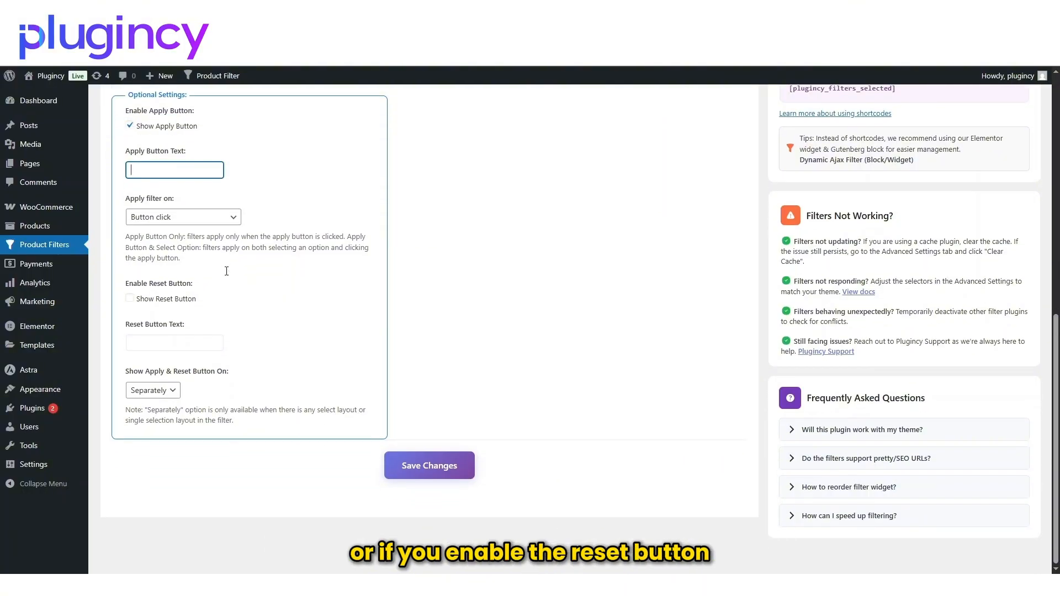
Enable Show Reset Button and open the reset button text for editing.
left_click(130, 299)
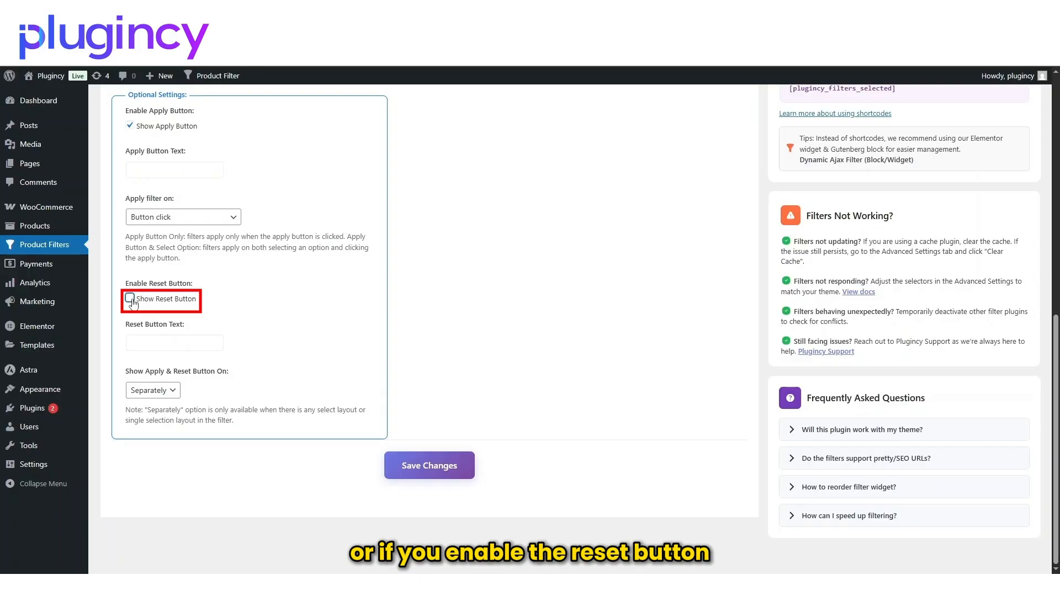
left_click(157, 343)
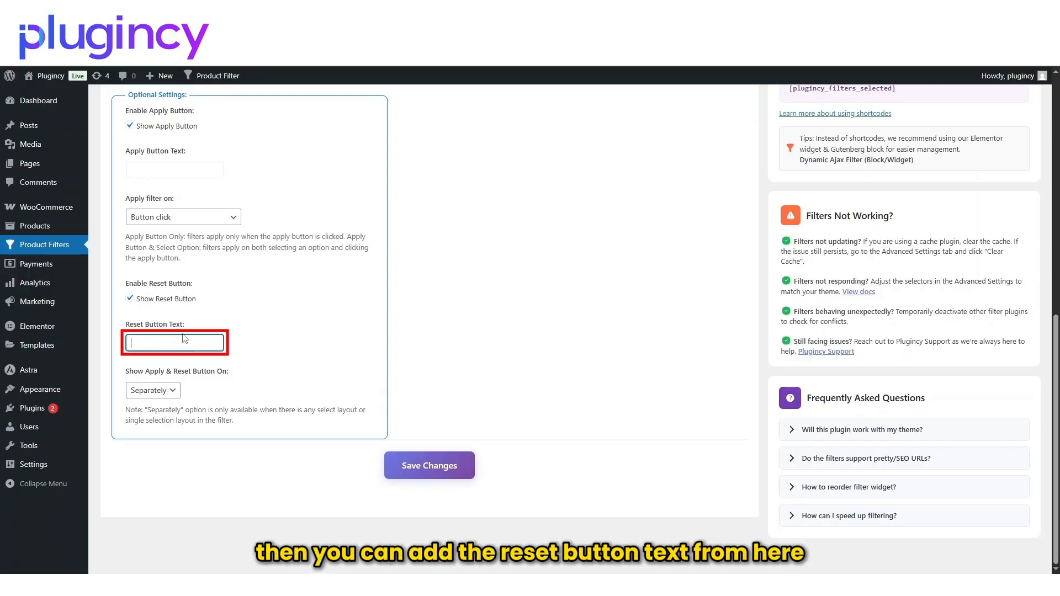
Switch the style configuration to Attributes, choose the Processor attribute and examine its widget title setting.
scroll(298, 464, "up", 8)
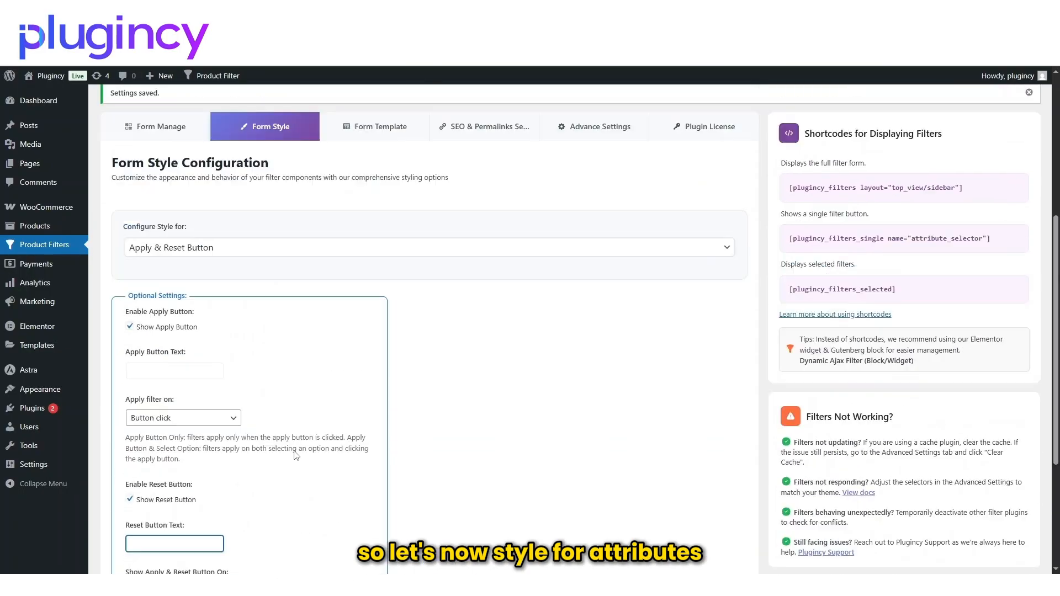
left_click(293, 481)
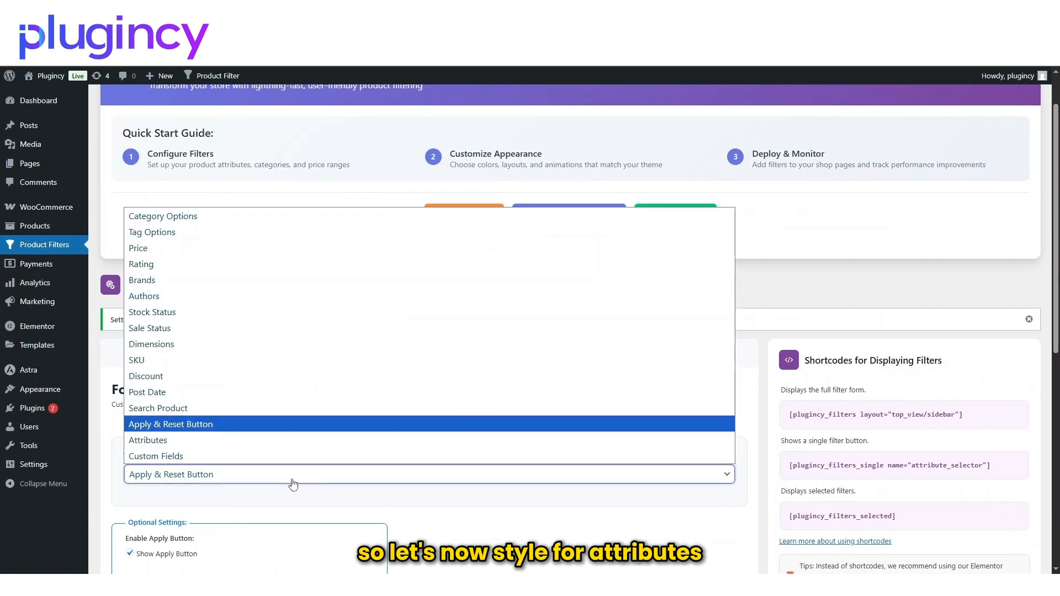
left_click(184, 446)
scroll(486, 276, "down", 5)
left_click(486, 198)
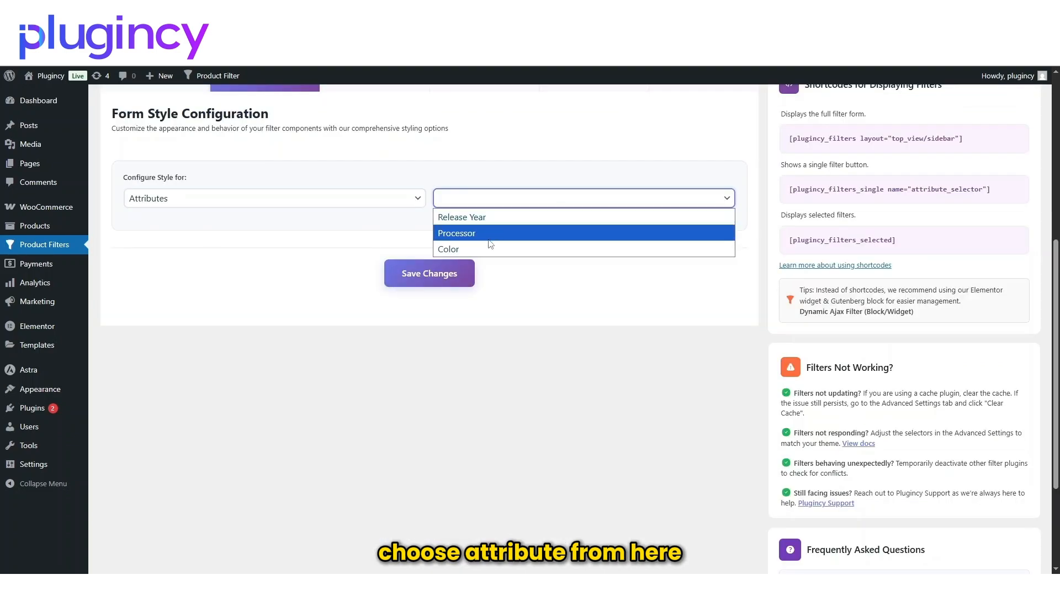
scroll(488, 239, "down", 9)
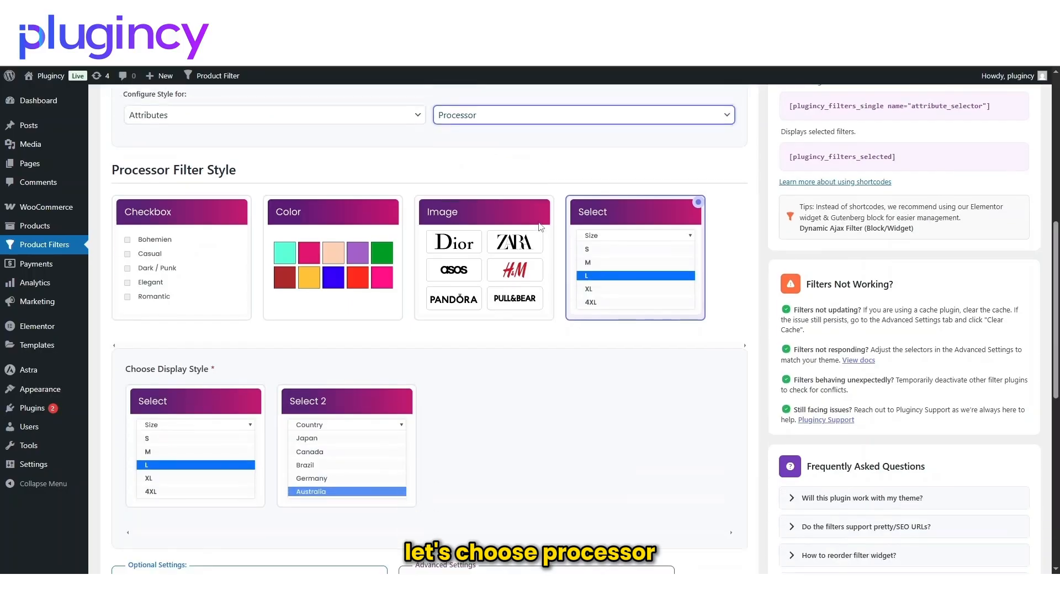
scroll(534, 227, "down", 1)
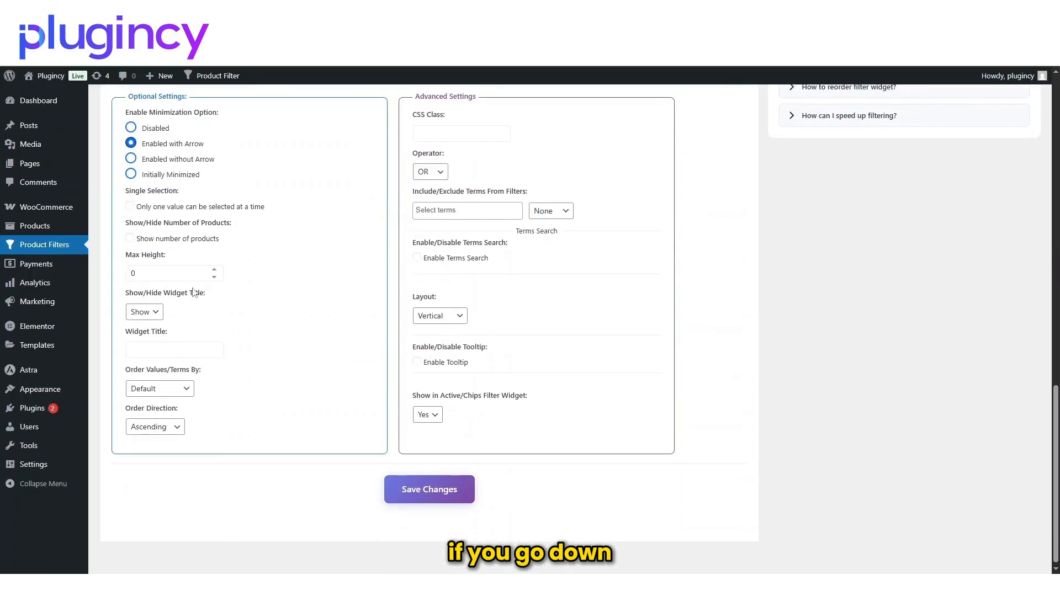
left_click(178, 350)
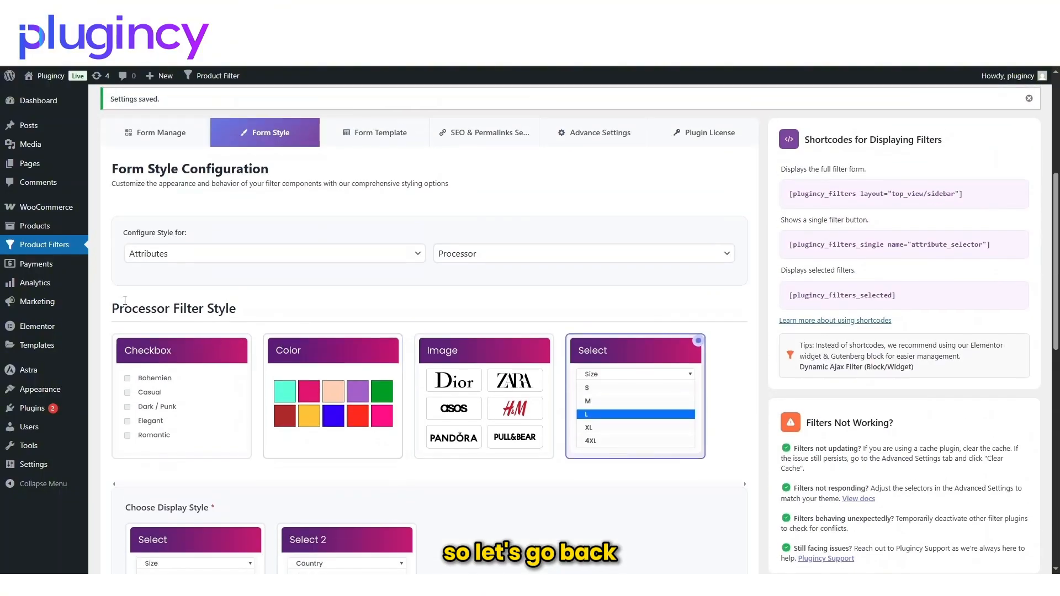
Switch the style configuration to Custom Fields, choose Site Content Style and examine its widget title setting.
left_click(242, 261)
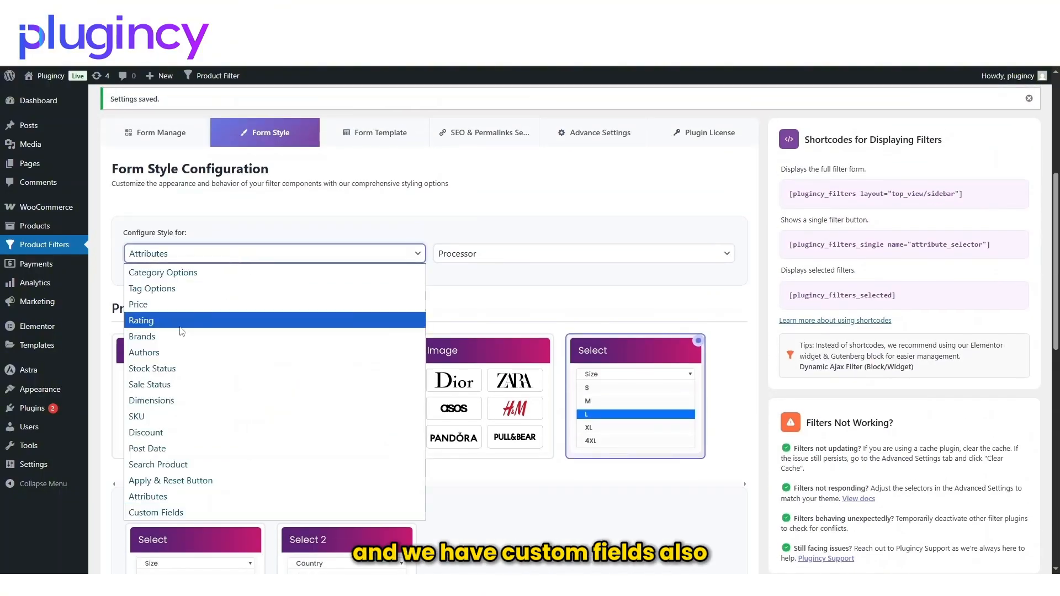
left_click(168, 512)
left_click(650, 254)
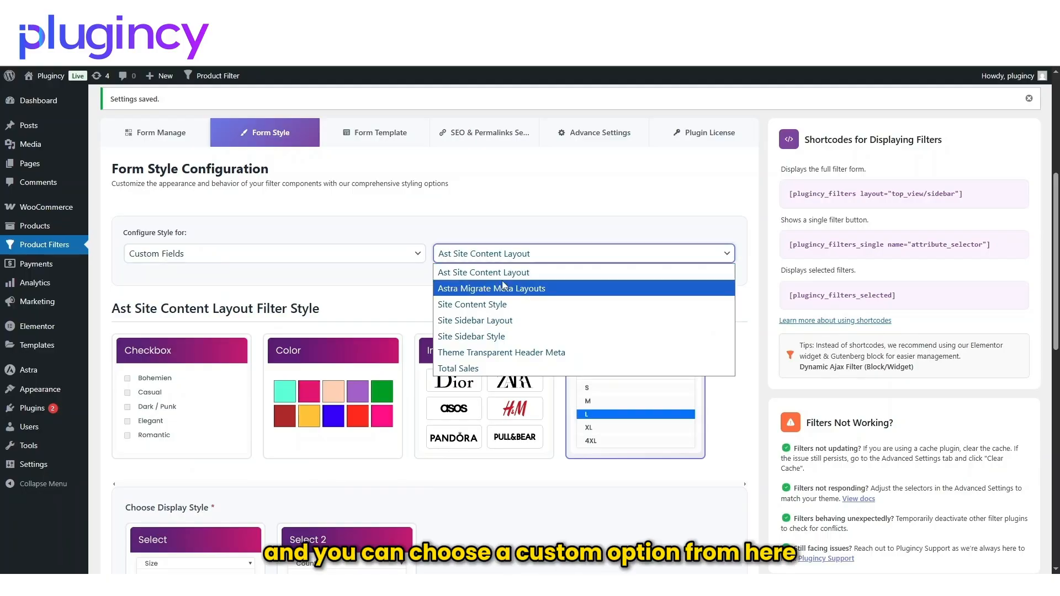
left_click(486, 305)
scroll(245, 326, "down", 10)
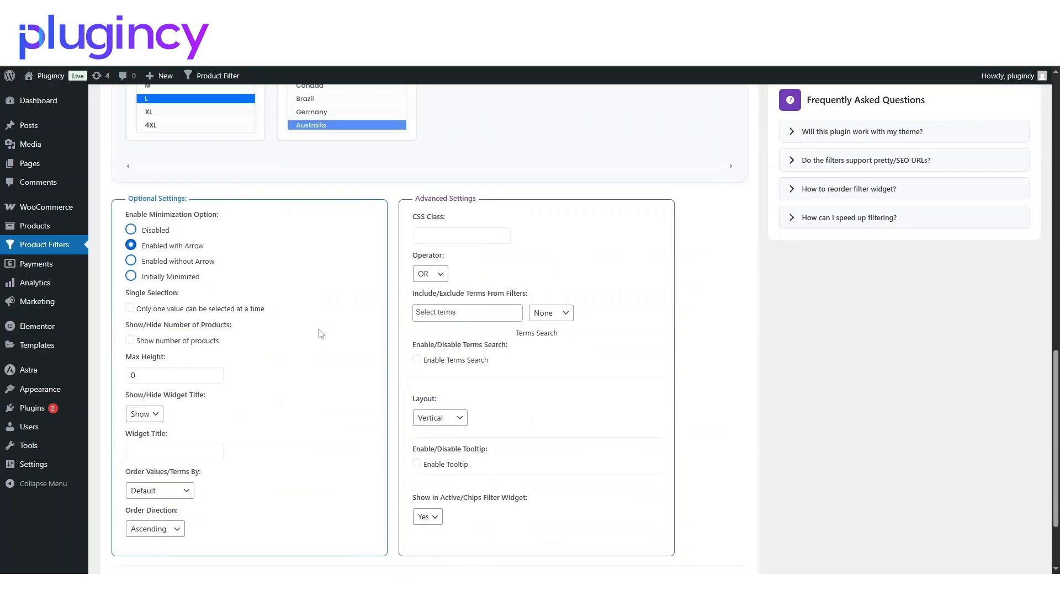
left_click_drag(128, 332, 197, 327)
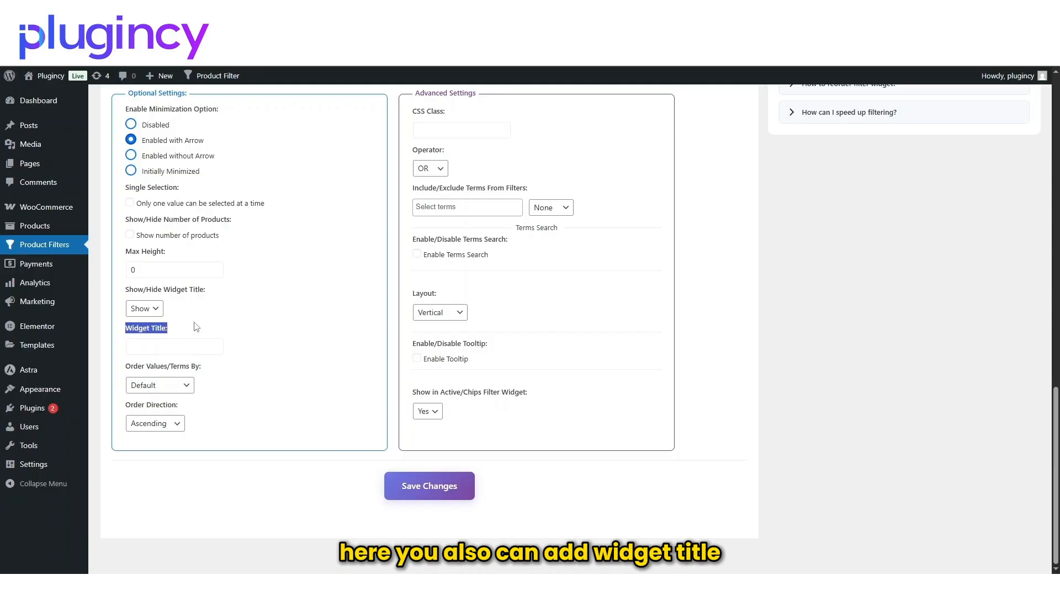
left_click(199, 345)
Open the plugin's Advance Settings and go to the Text Manage options.
scroll(408, 415, "up", 10)
scroll(407, 410, "up", 4)
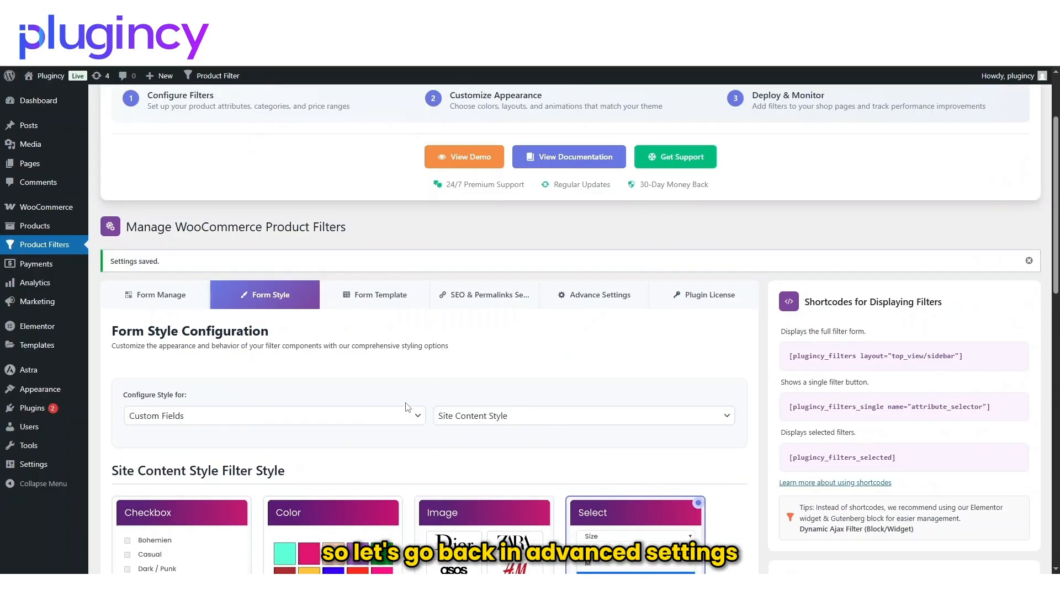
scroll(312, 275, "up", 2)
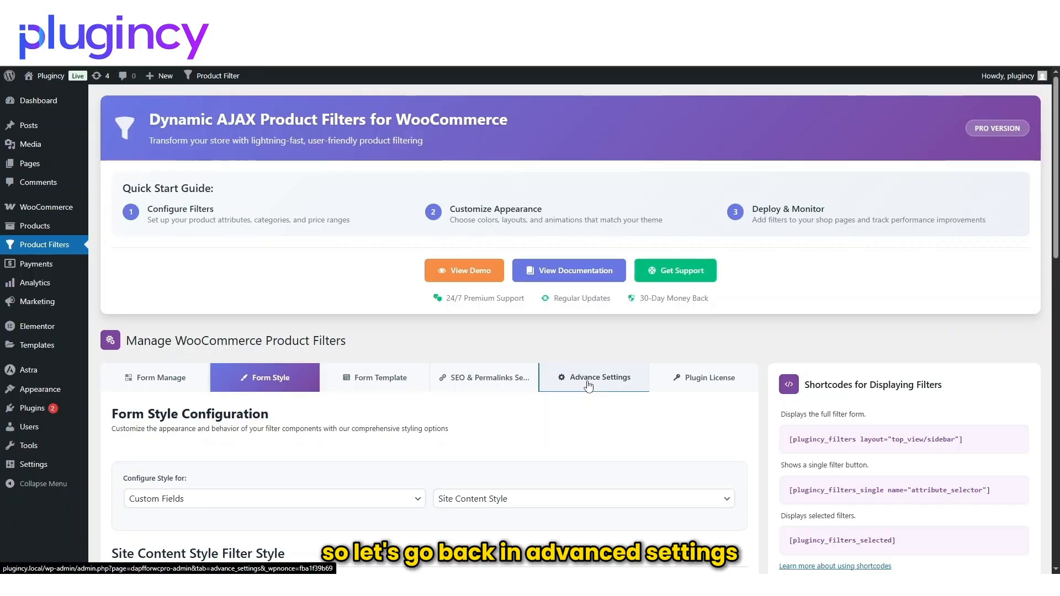
left_click(589, 385)
scroll(178, 347, "down", 8)
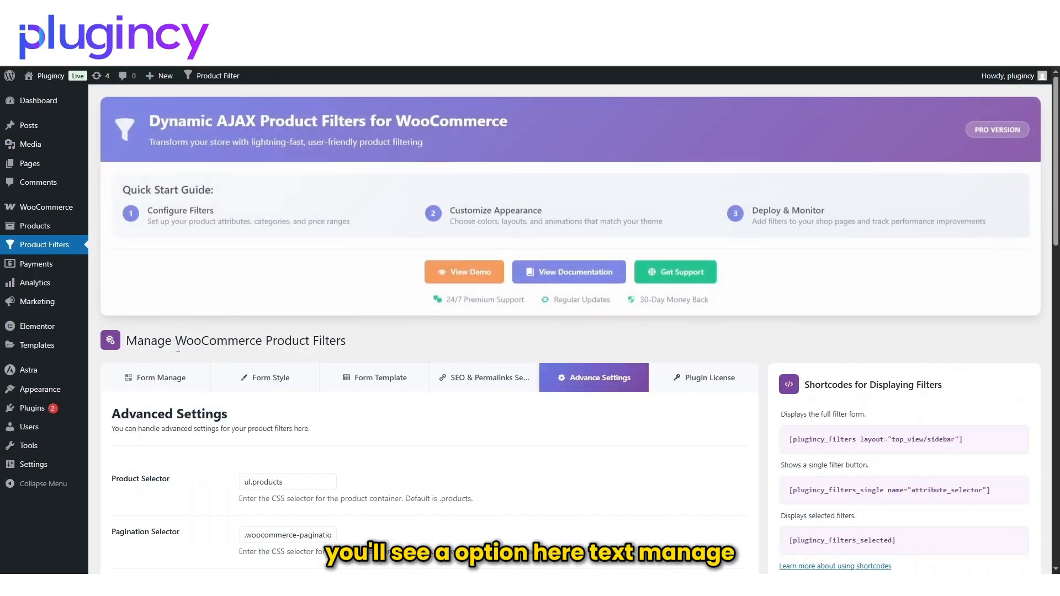
scroll(178, 347, "down", 6)
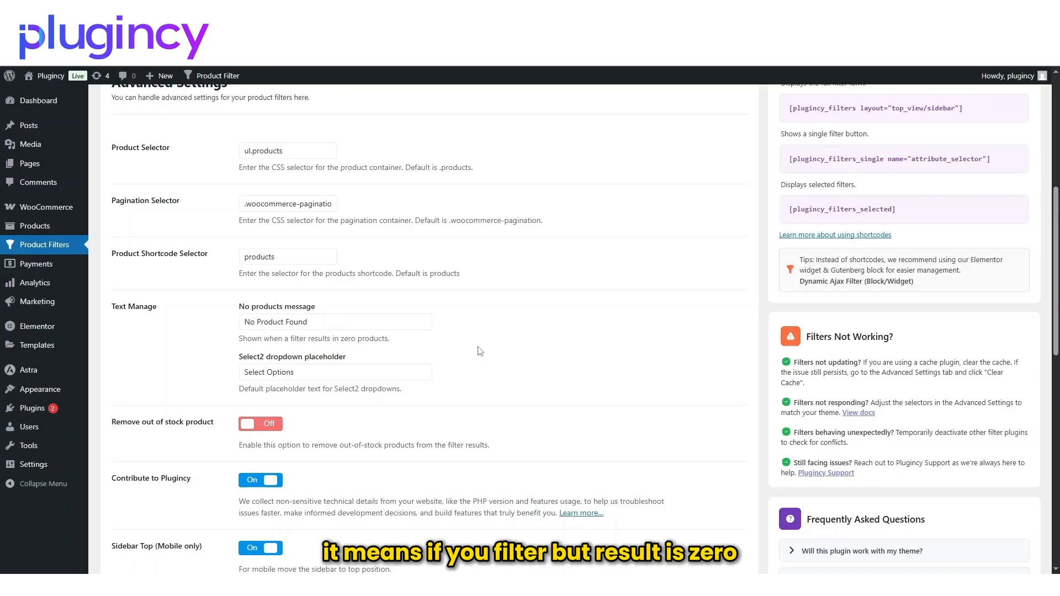
Set the no products message to "No Product" and save the changes.
left_click(246, 326)
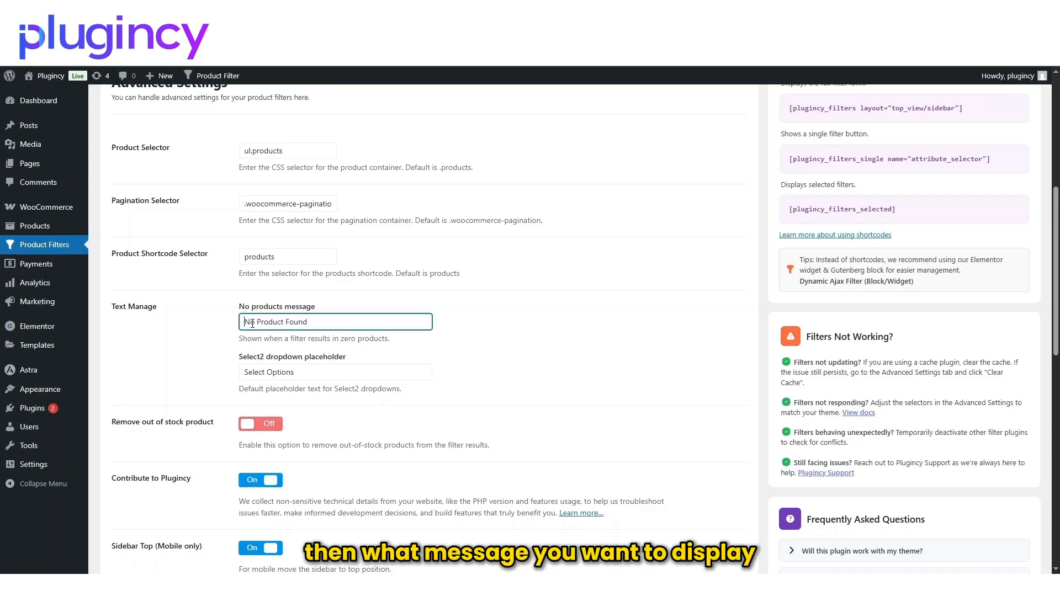
left_click_drag(252, 323, 325, 325)
type("No products were found matching your selection.")
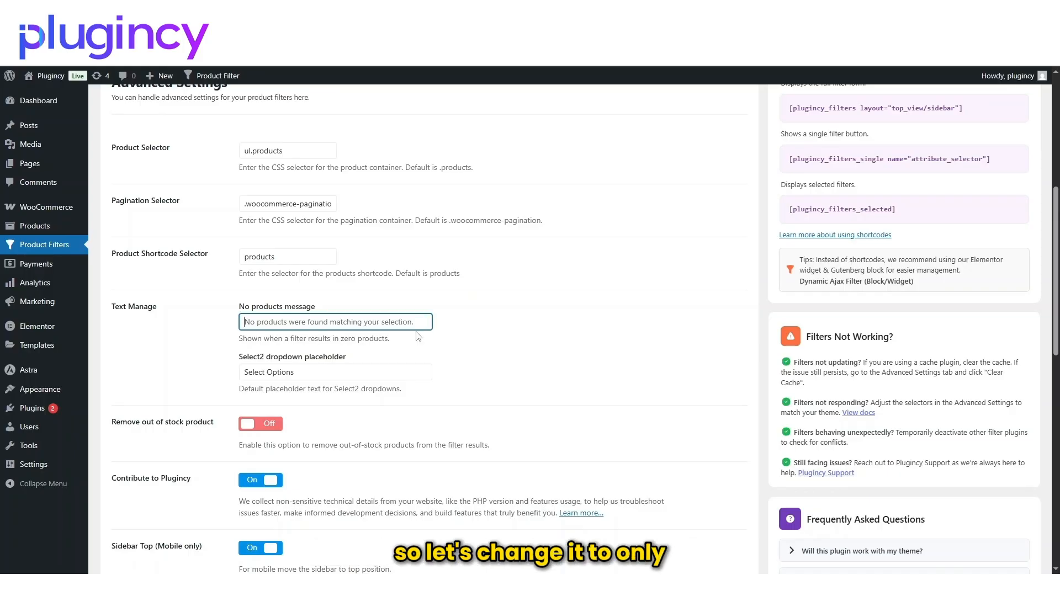
type("No Product")
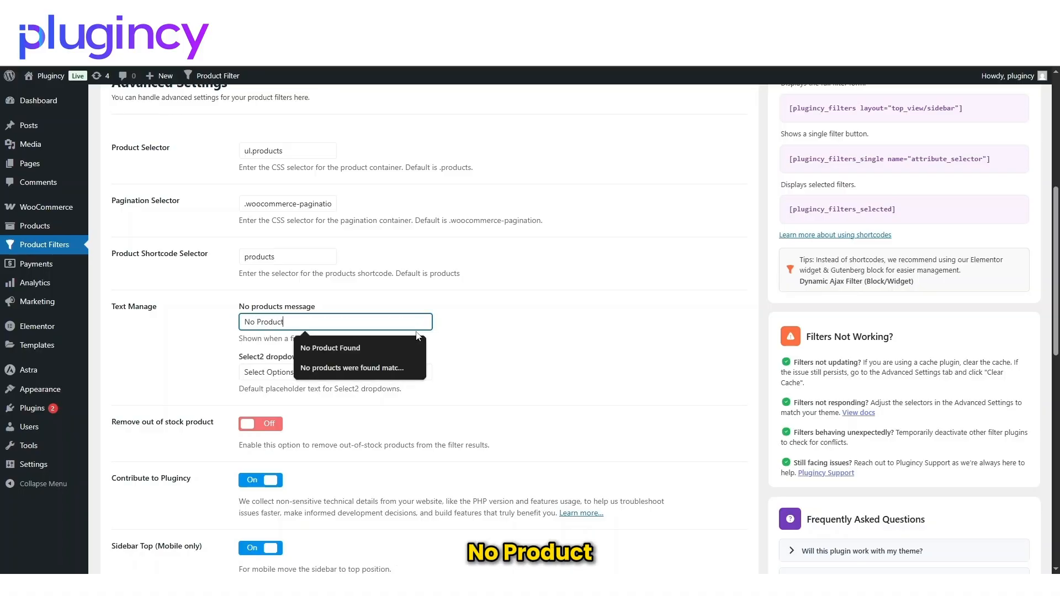
left_click(501, 328)
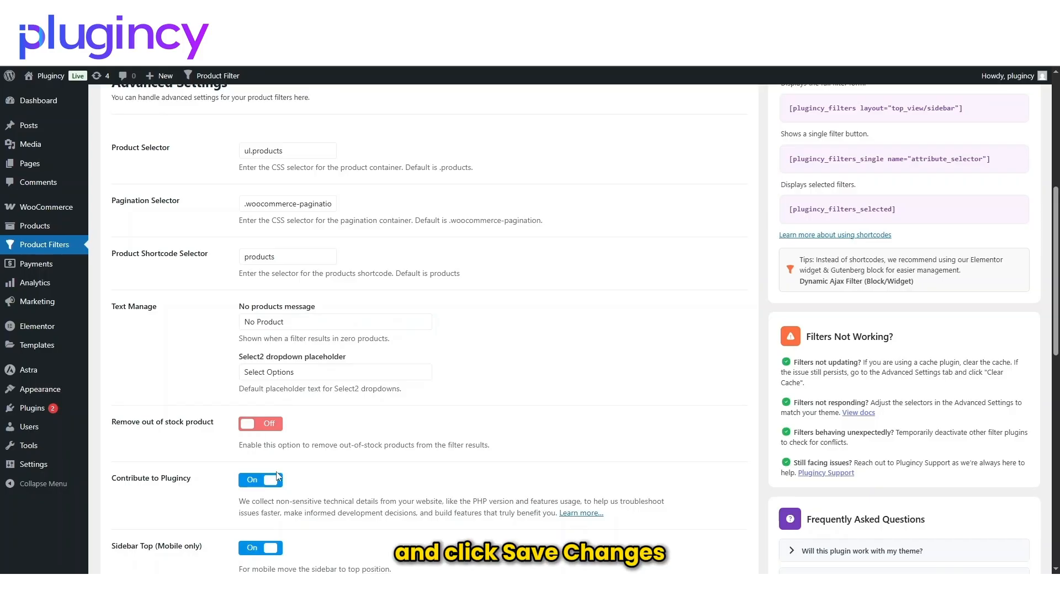
scroll(278, 475, "down", 12)
left_click(411, 266)
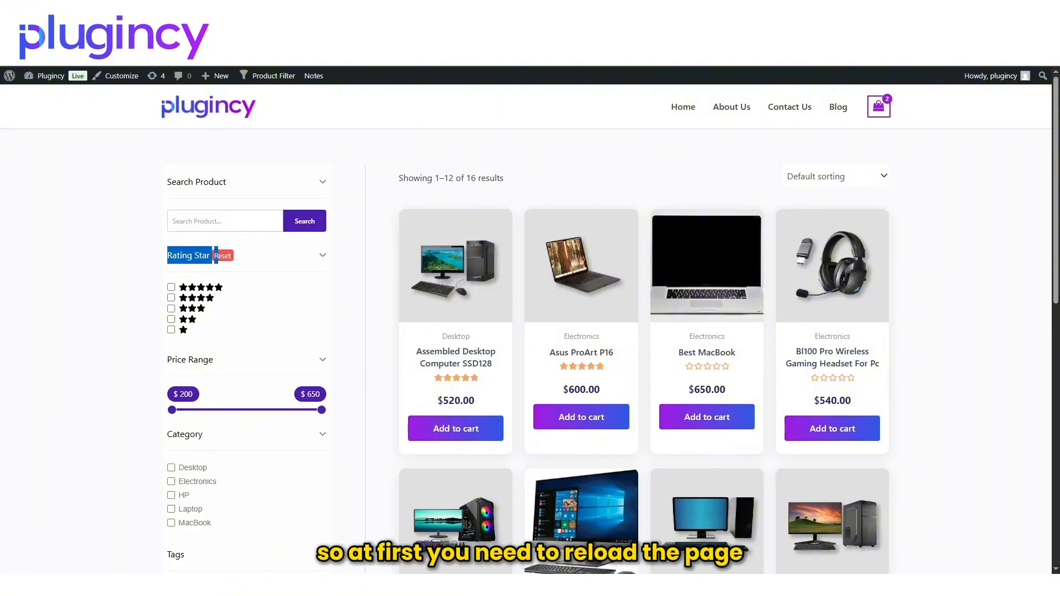
Reload the shop page, search the products for "Coffee" and check the message shown in the results area.
key("F5")
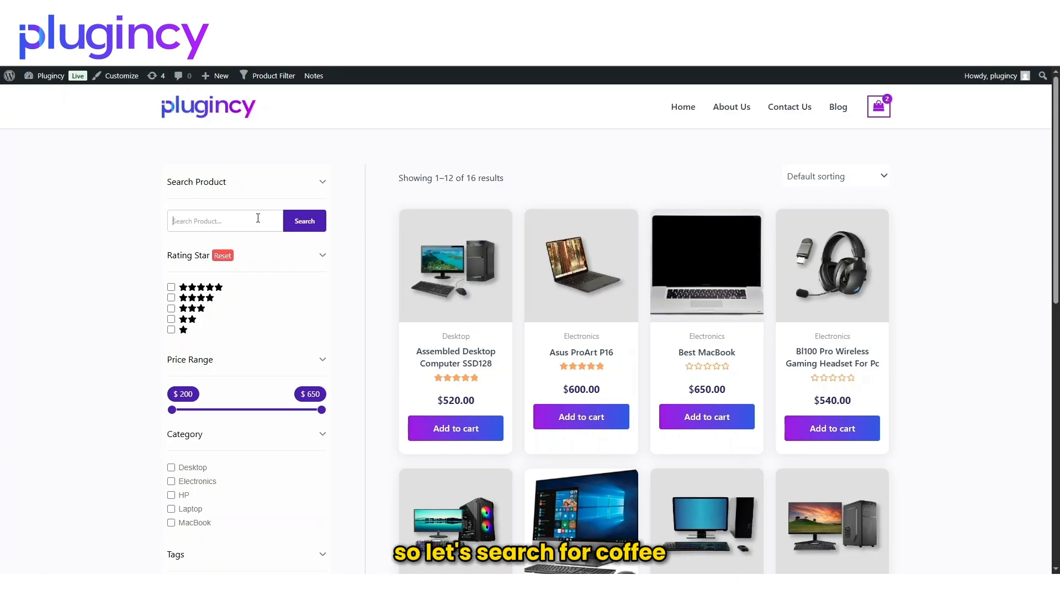
type("Coffee")
key("Return")
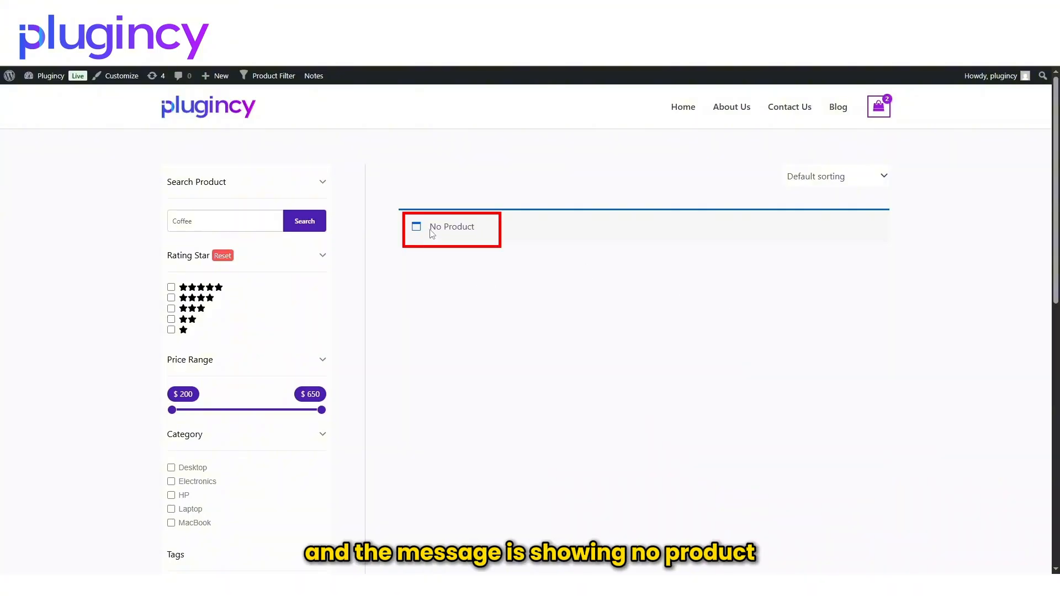
left_click_drag(429, 227, 475, 232)
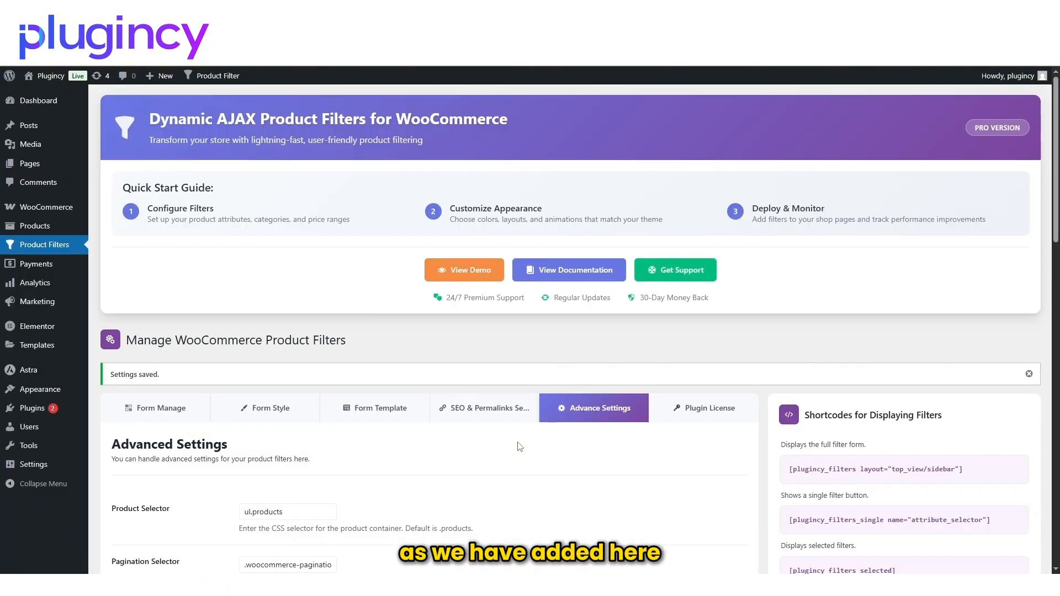
Review the Text Manage messages in the Advance Settings, and look over the filter widgets on the shop page.
scroll(491, 429, "down", 10)
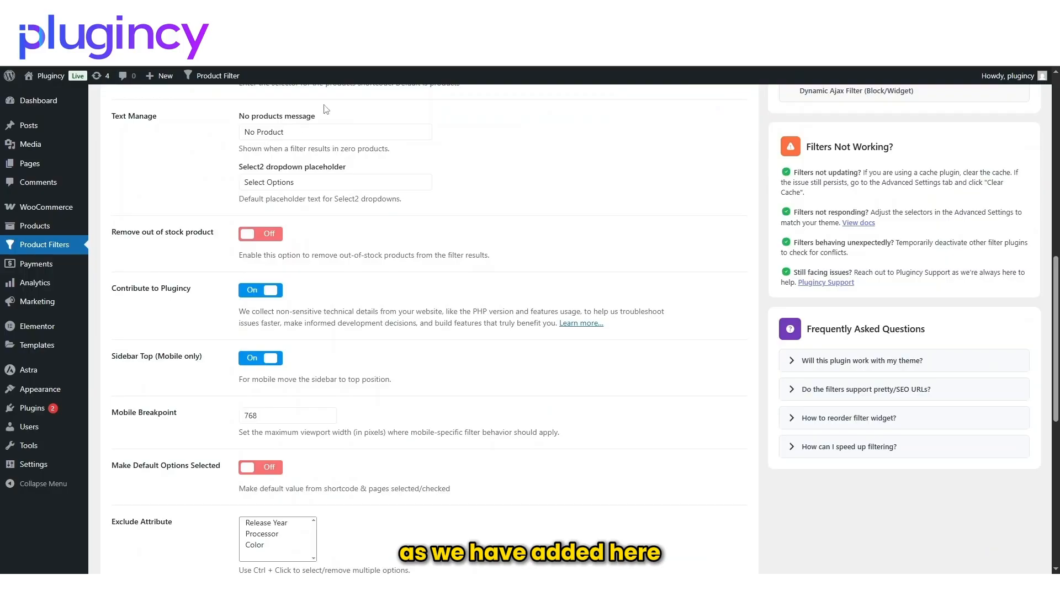
scroll(326, 109, "up", 4)
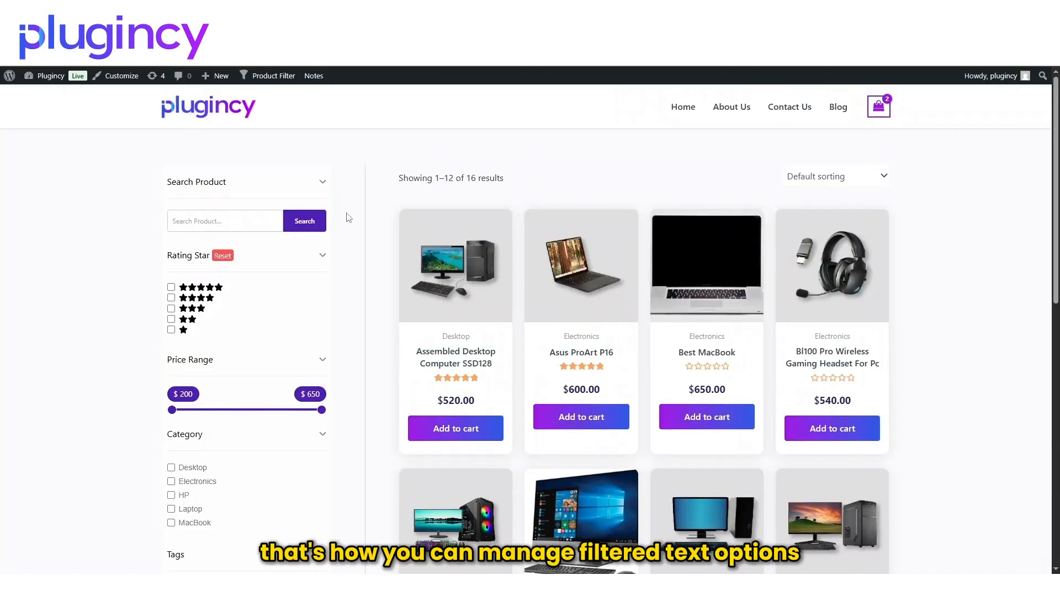
scroll(303, 206, "down", 10)
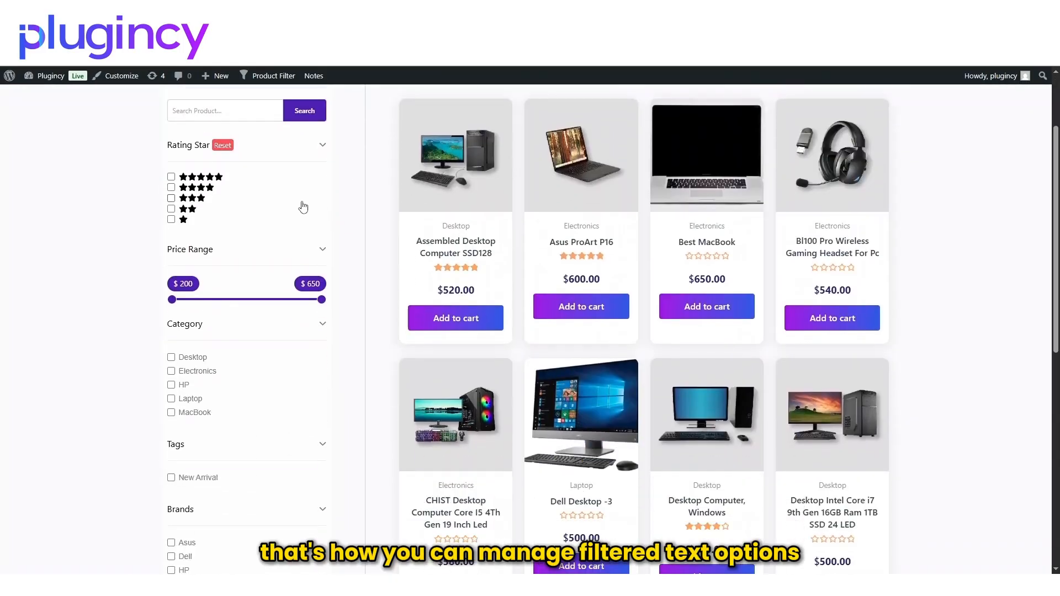